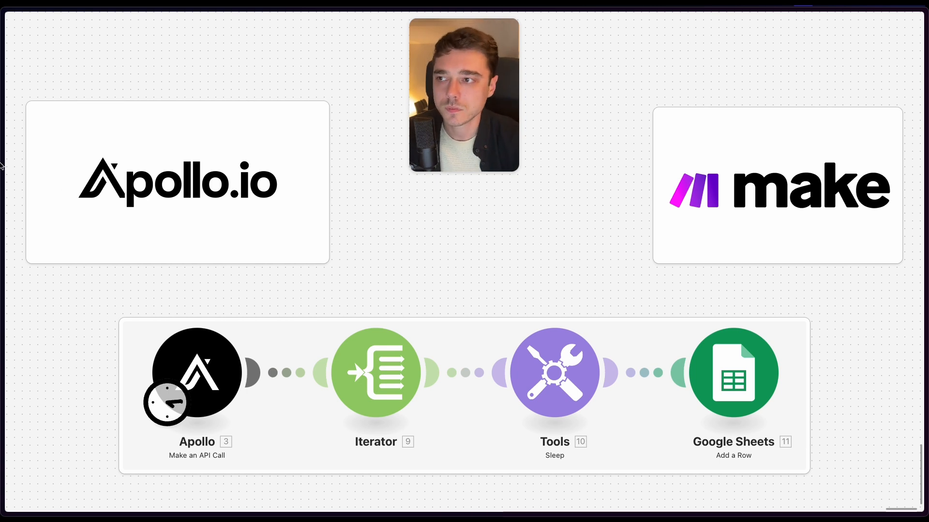
- Switch to Apollo's integration settings and open the API entry to view its API management page, closing it after viewing
mouse_move(2, 96)
left_click(53, 90)
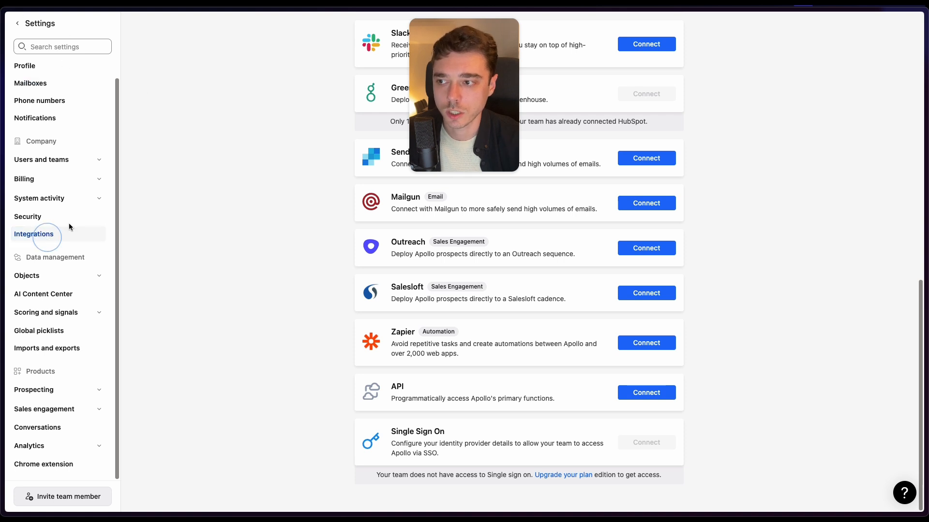
scroll(375, 201, "up", 12)
scroll(508, 395, "down", 12)
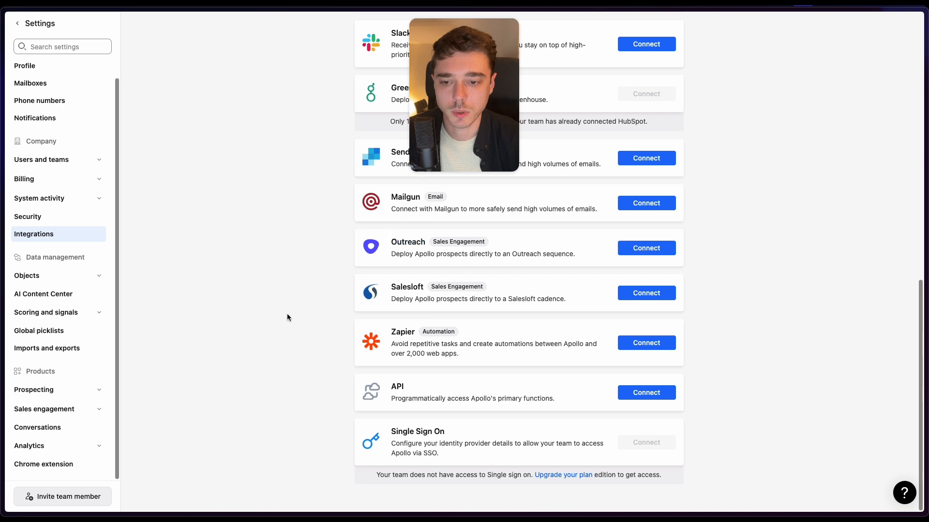
left_click(460, 396)
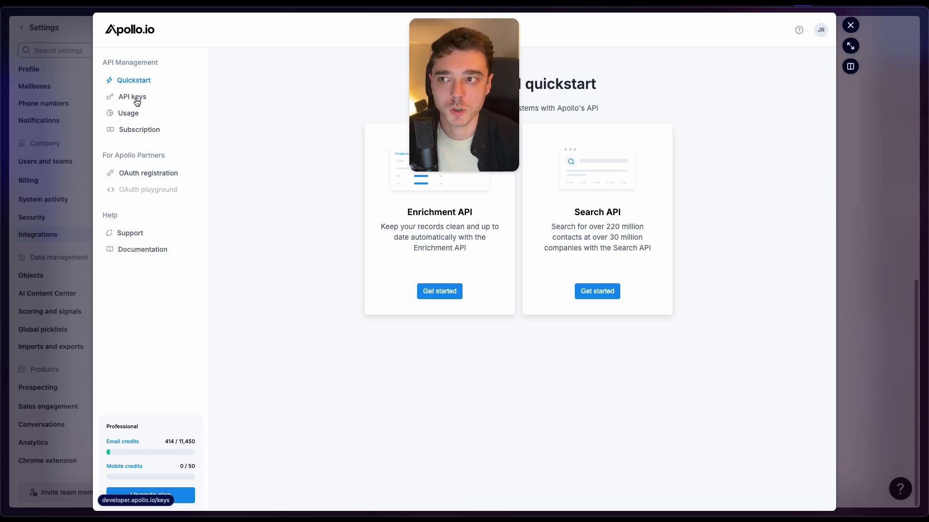
left_click(851, 25)
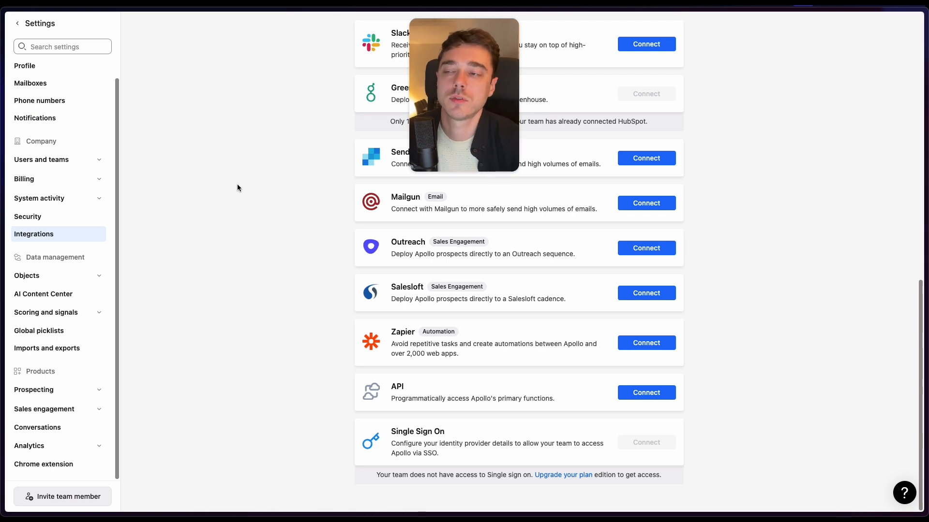
- Switch to the Apollo Reporting Example (Video) scenario in Make
mouse_move(3, 145)
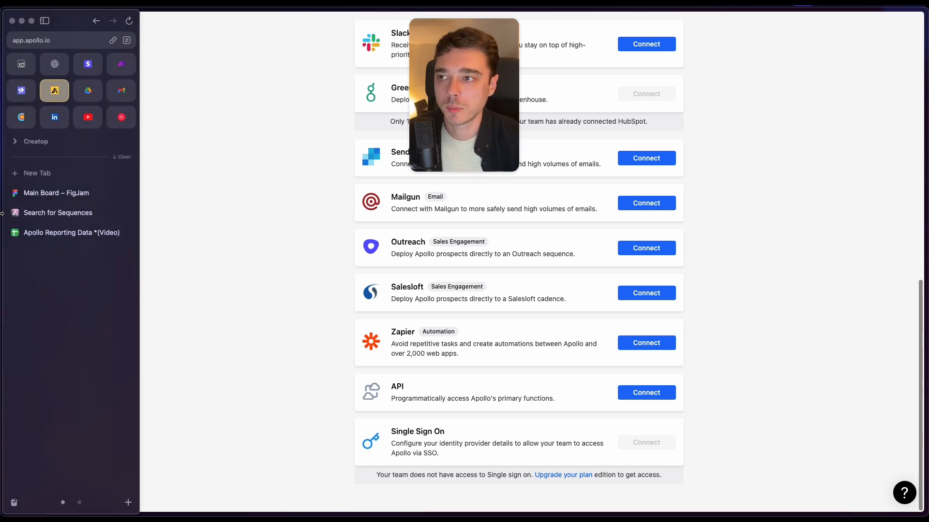
left_click(127, 71)
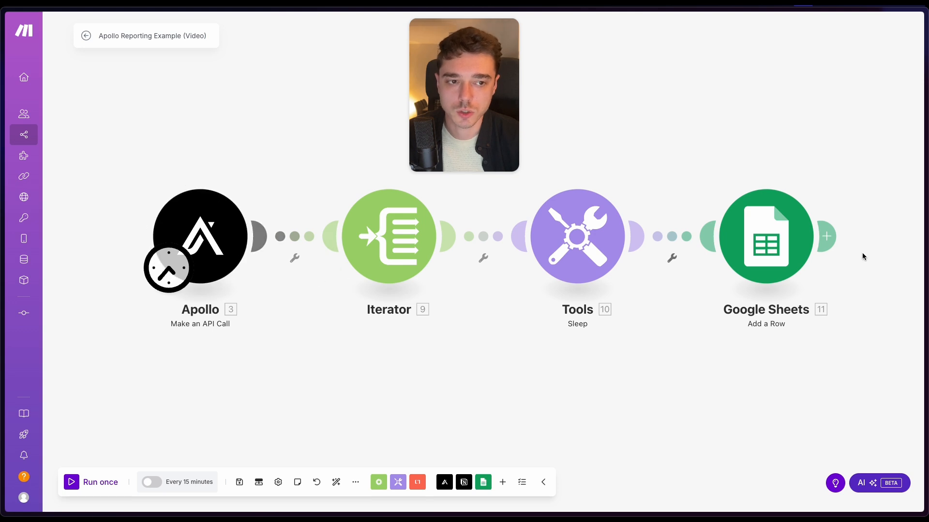
scroll(463, 387, "down", 5)
scroll(463, 387, "up", 3)
left_click_drag(462, 387, 519, 227)
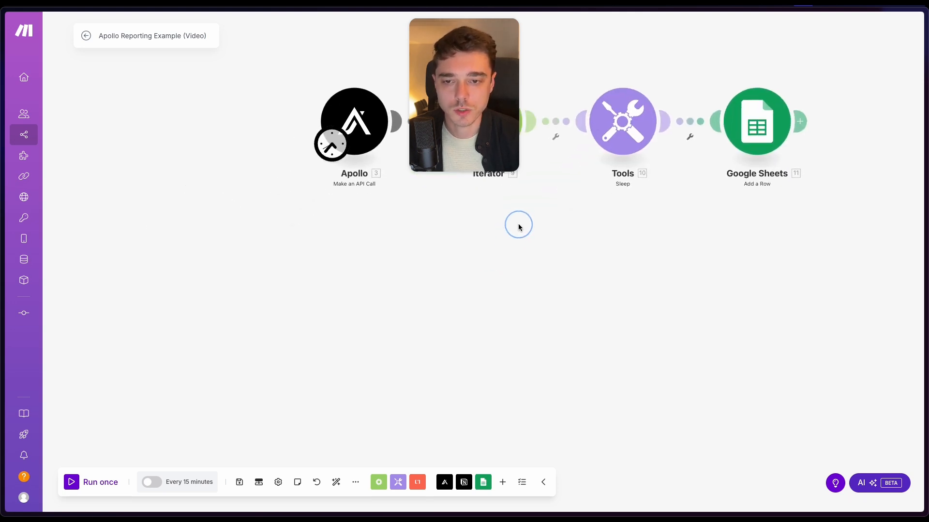
- Add an empty module below the existing flow, searching for "apollo" and listing all Apollo modules
right_click(408, 325)
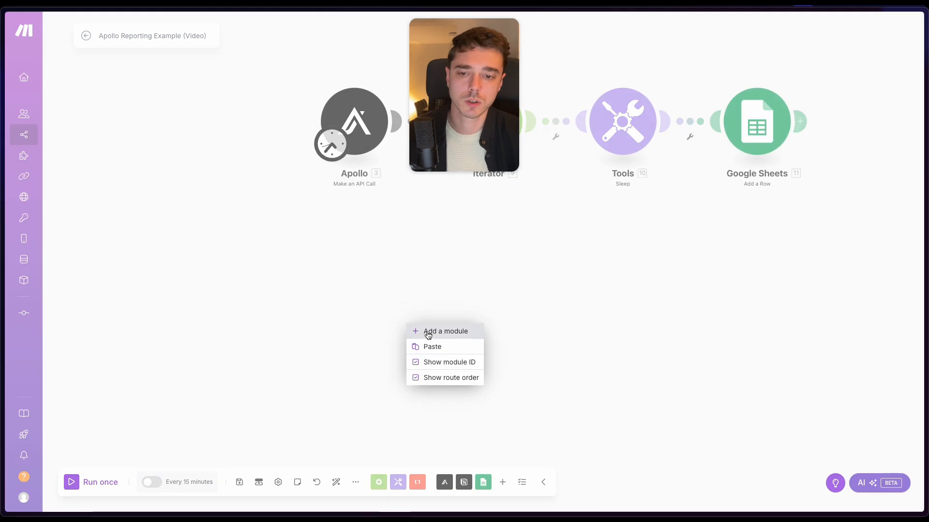
left_click(428, 331)
left_click(420, 304)
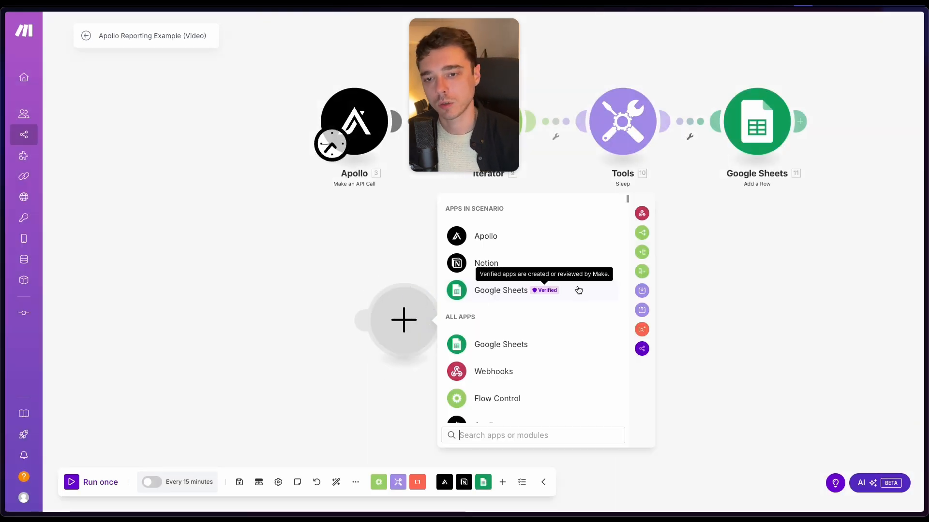
left_click(572, 439)
type("apollo")
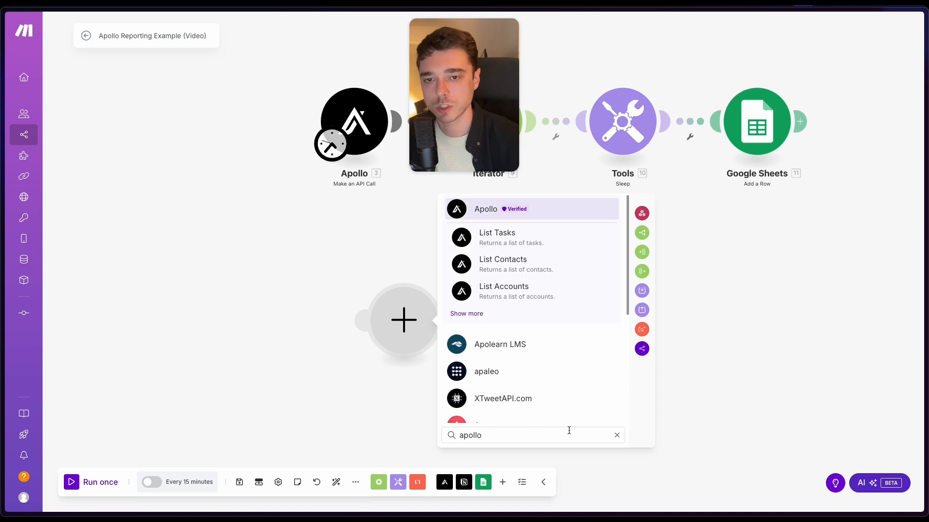
left_click(466, 314)
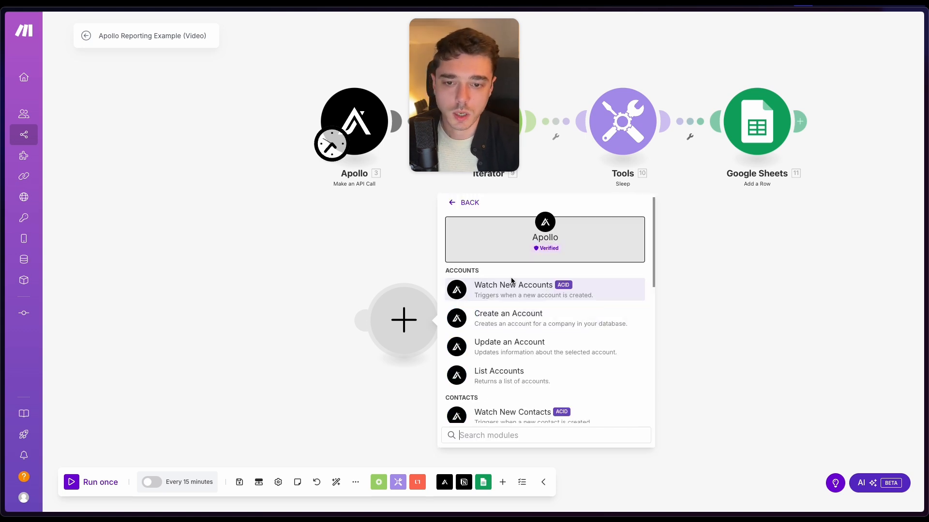
- Browse the available Apollo modules and choose Make an API Call for the new module
scroll(508, 315, "down", 7)
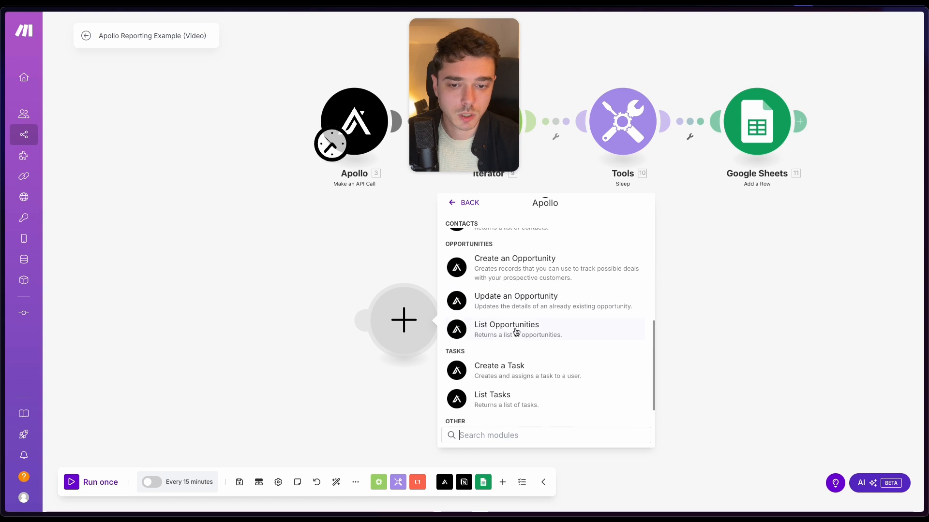
scroll(517, 332, "down", 2)
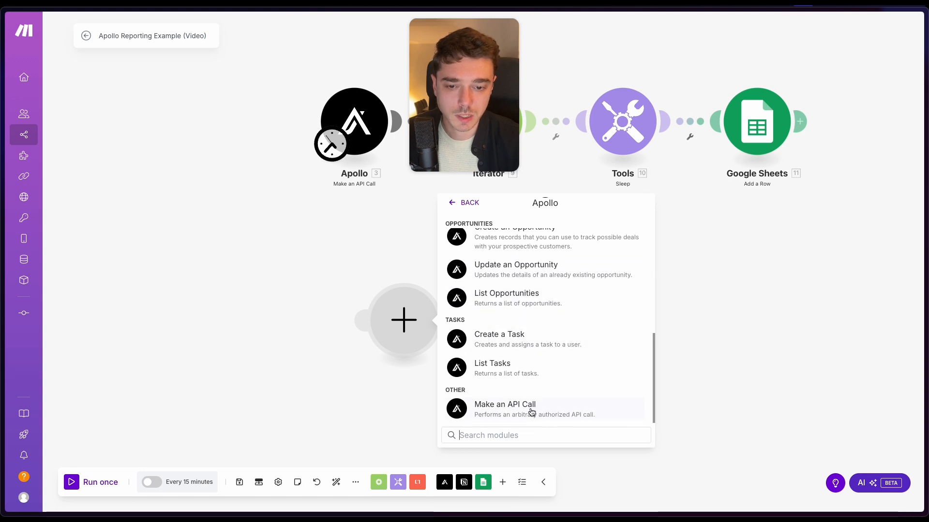
scroll(526, 377, "up", 9)
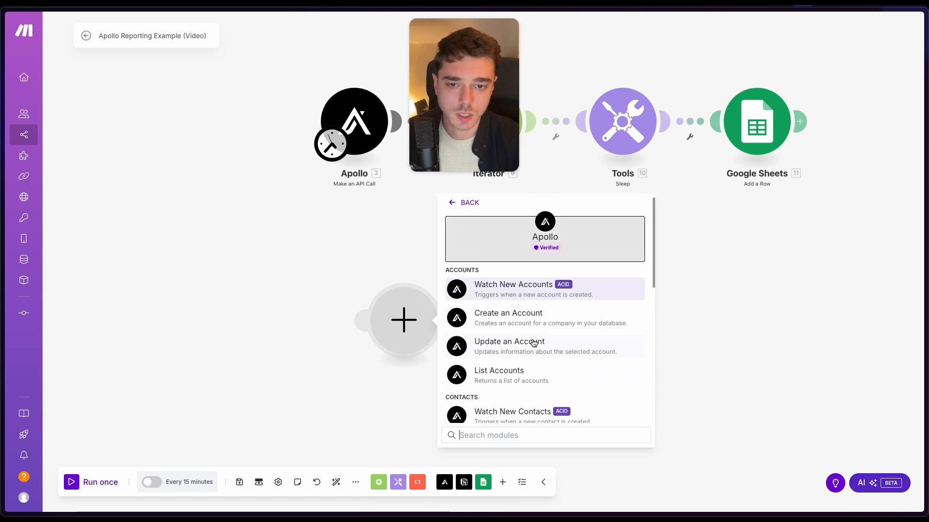
scroll(503, 345, "down", 1)
scroll(474, 290, "down", 2)
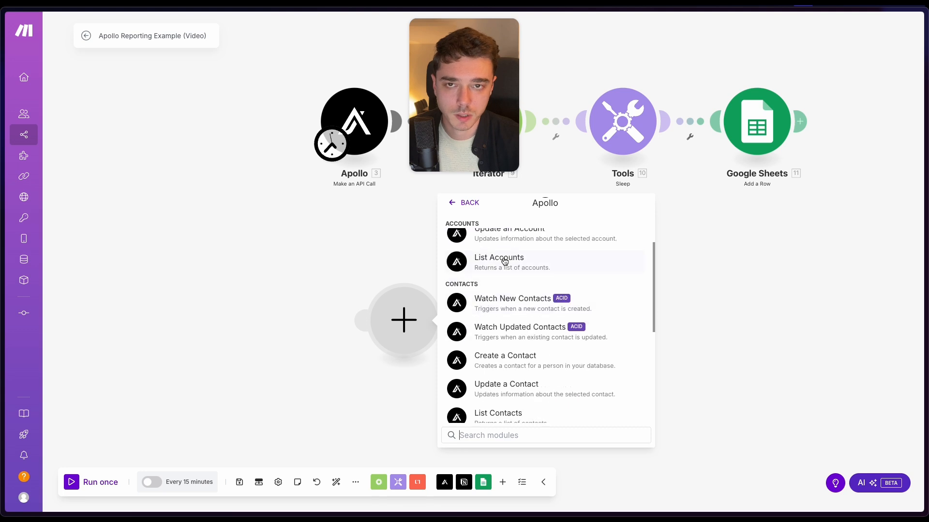
scroll(517, 324, "down", 5)
scroll(516, 358, "down", 1)
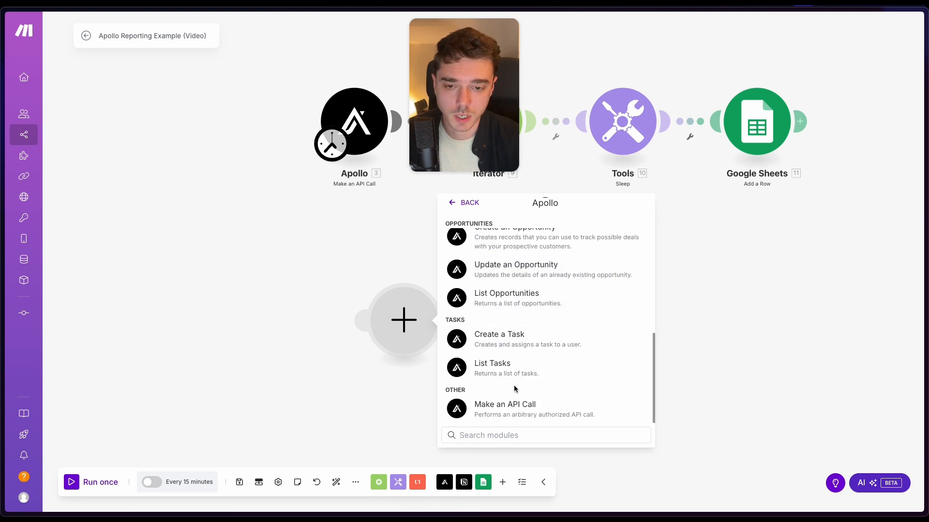
left_click(503, 415)
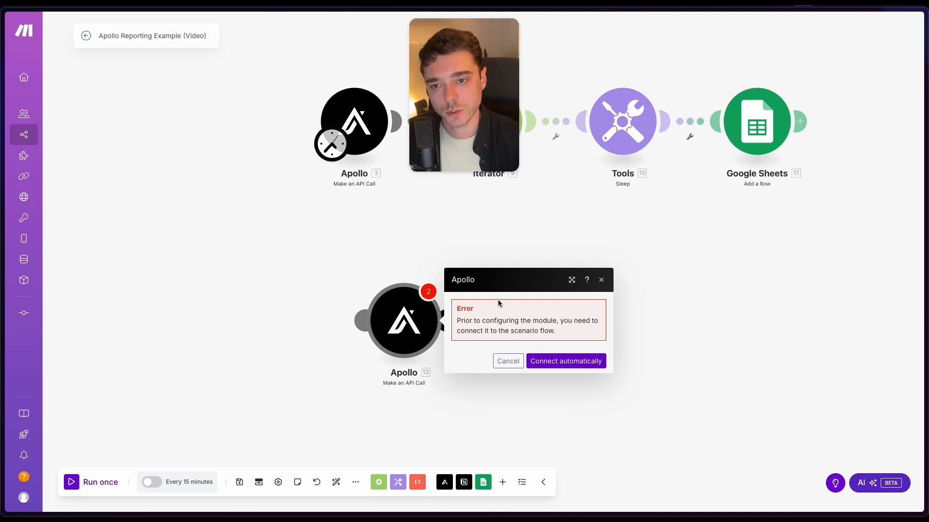
- Cancel the setup of the unconnected Apollo module and delete it from the scenario
left_click(419, 224)
left_click(406, 317)
left_click(516, 361)
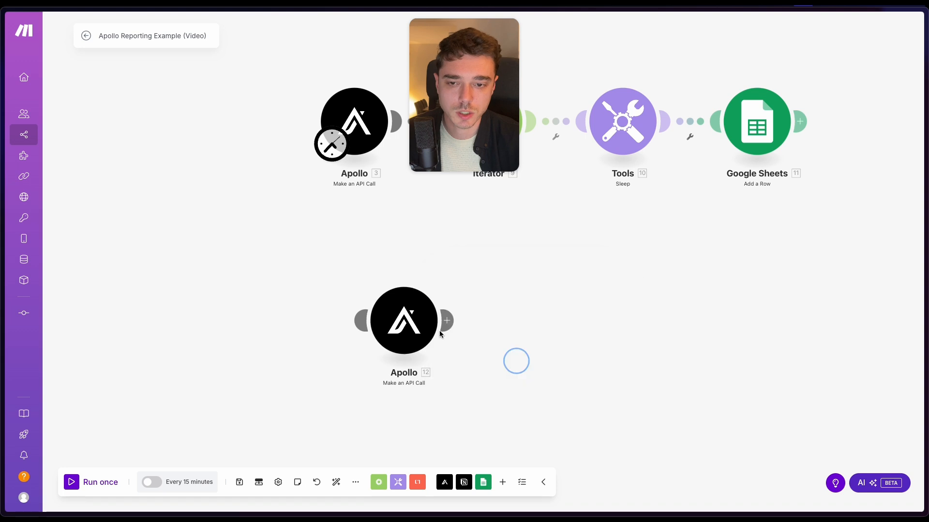
right_click(409, 326)
left_click(449, 444)
- Open the settings of the existing Apollo Make an API Call module and examine its URL path
scroll(358, 213, "up", 3)
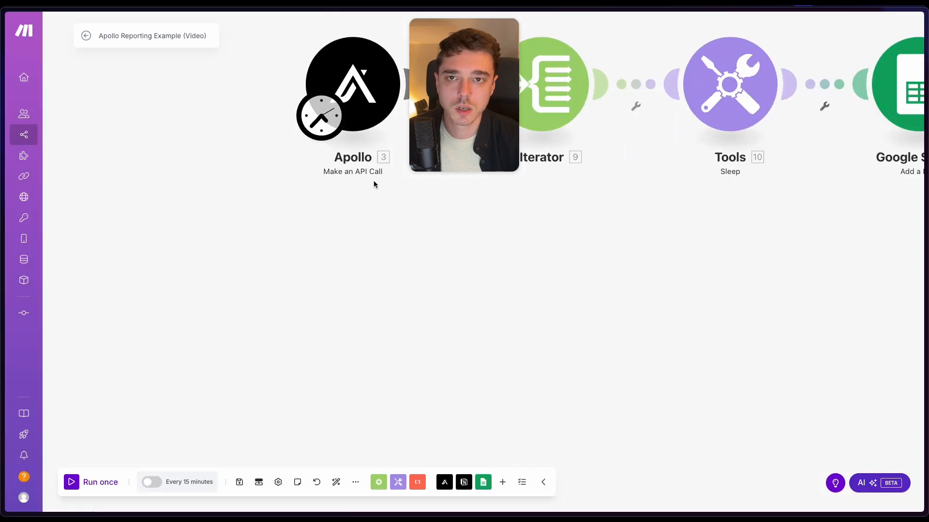
left_click_drag(373, 181, 267, 370)
left_click(271, 248)
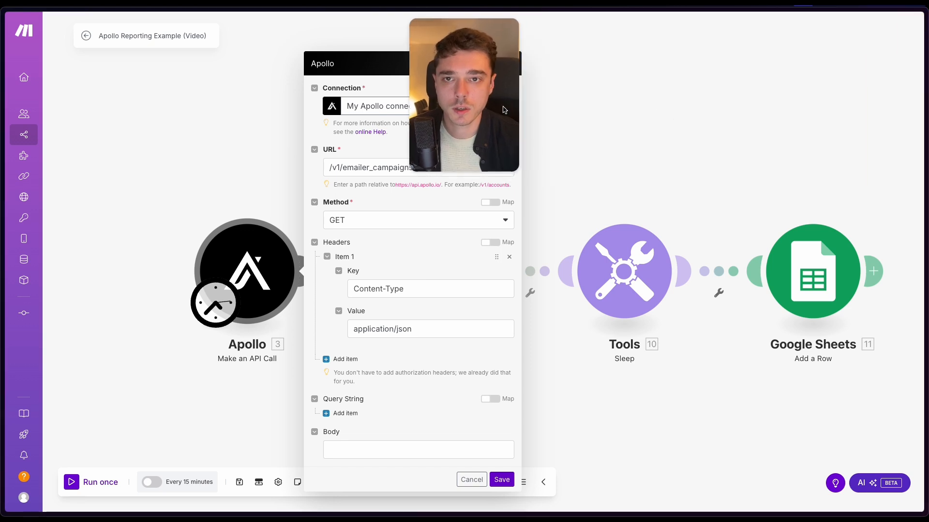
left_click_drag(612, 164, 582, 154)
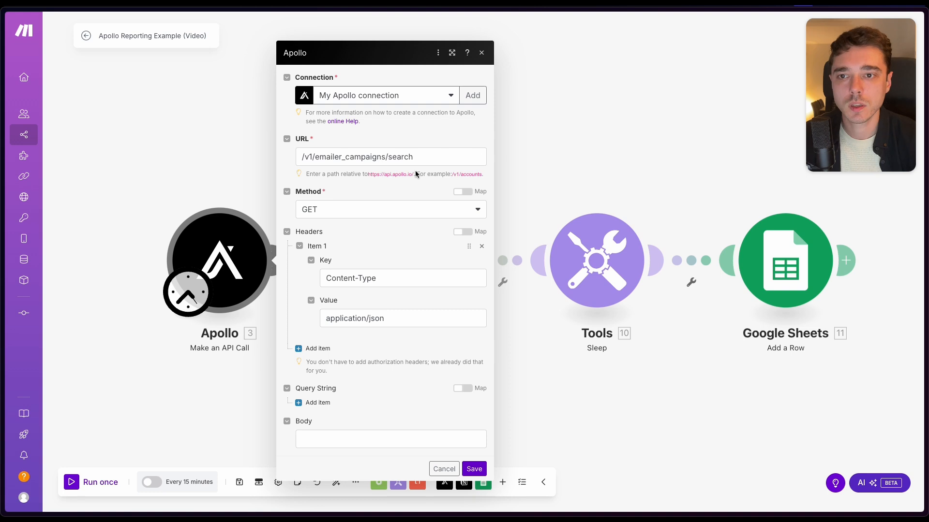
left_click(380, 157)
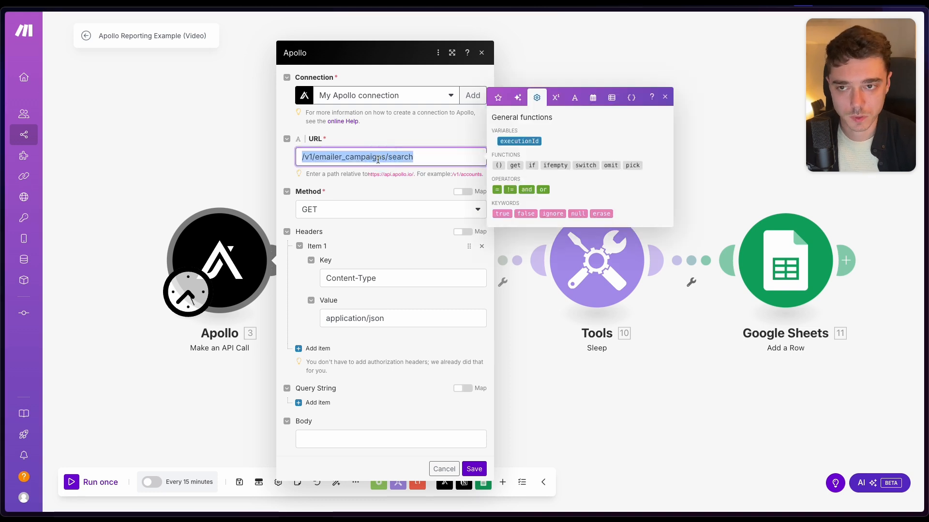
double_click(380, 157)
left_click(364, 194)
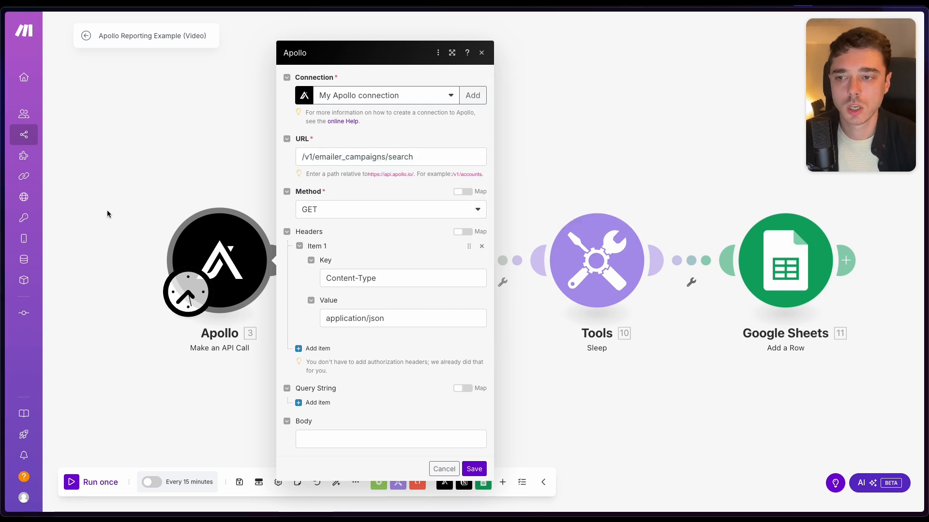
- Switch to the Apollo API reference docs and look through the list of available endpoints
mouse_move(4, 215)
left_click(47, 216)
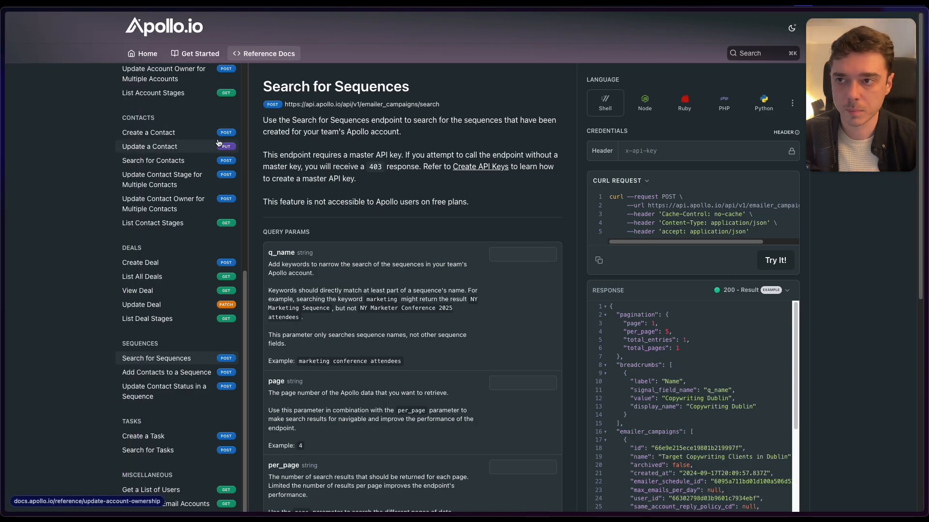
scroll(142, 173, "up", 5)
scroll(141, 173, "up", 3)
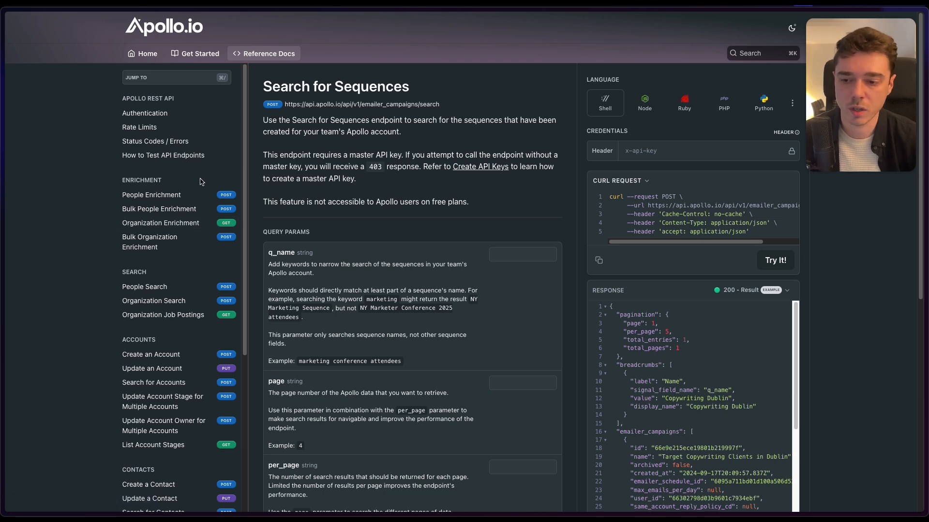
scroll(202, 181, "down", 2)
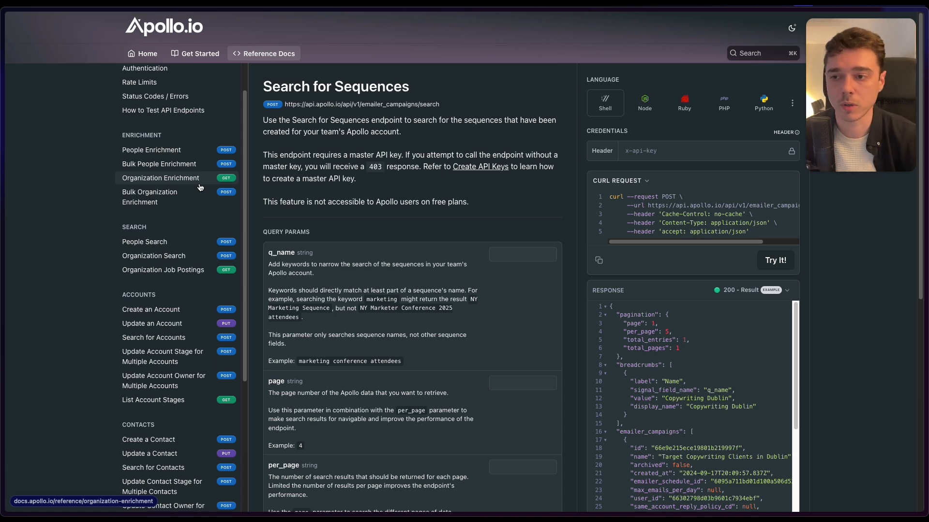
scroll(200, 188, "down", 5)
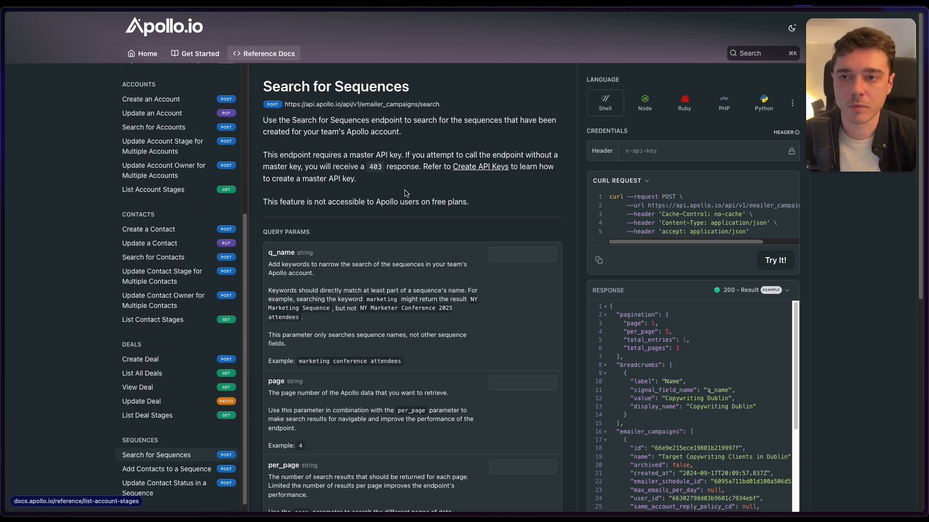
- Examine the heading and the full endpoint URL on the Search for Sequences reference page
left_click_drag(265, 87, 424, 86)
left_click(280, 84)
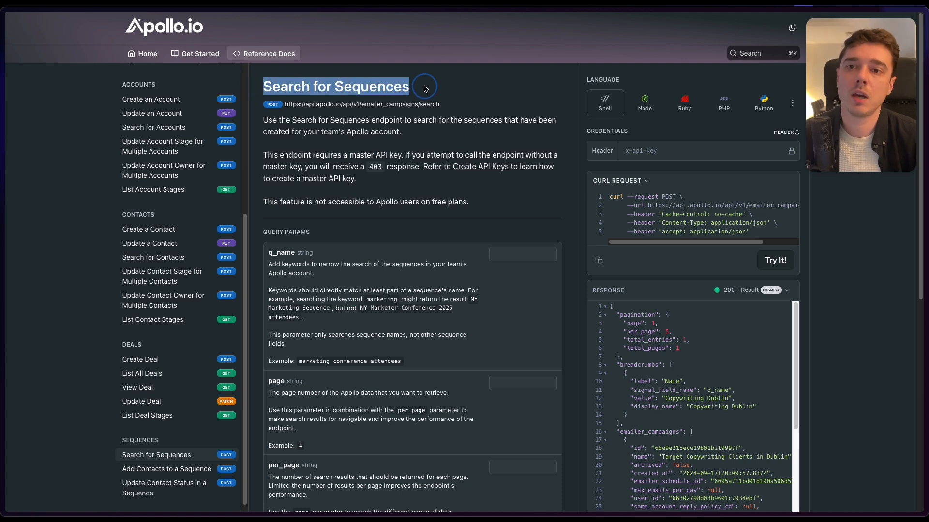
left_click(430, 86)
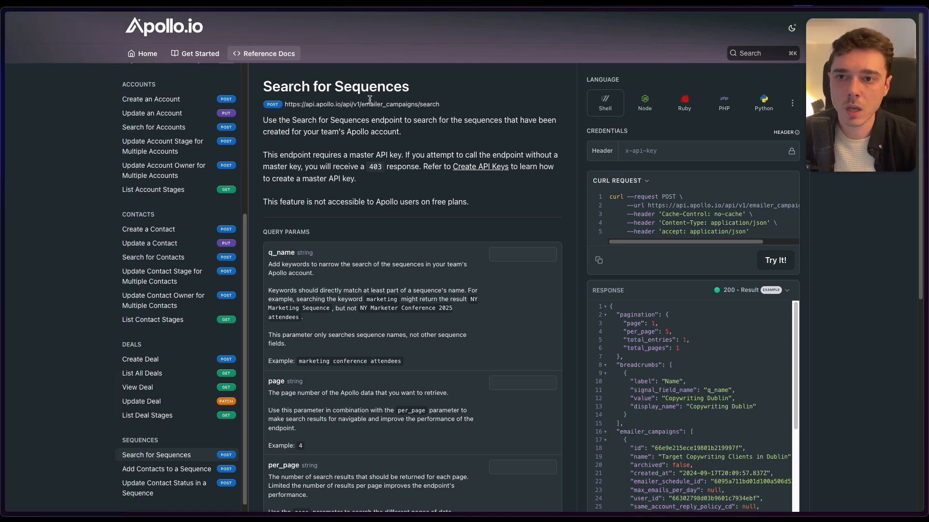
left_click_drag(286, 104, 468, 109)
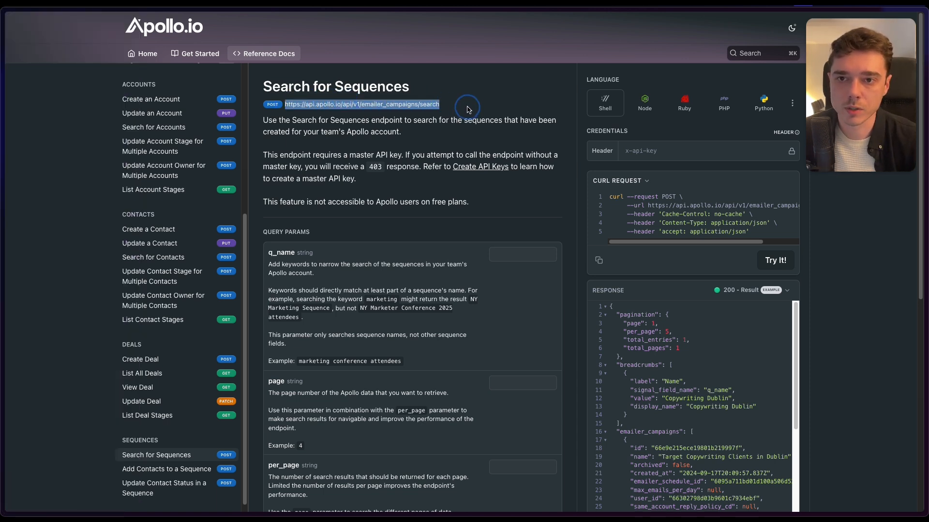
left_click(468, 109)
- Switch back to the Make scenario and review the Apollo module's base URL hint, relative URL path and header key
mouse_move(28, 117)
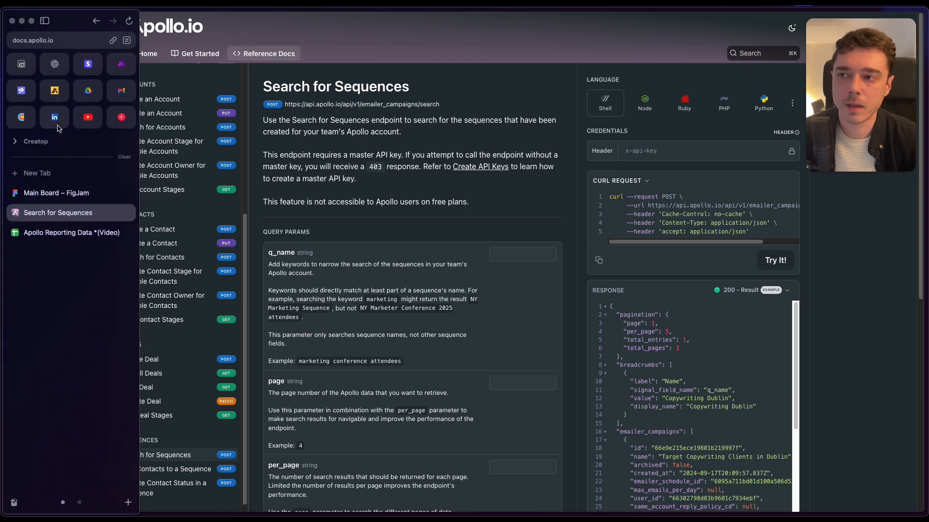
left_click(122, 63)
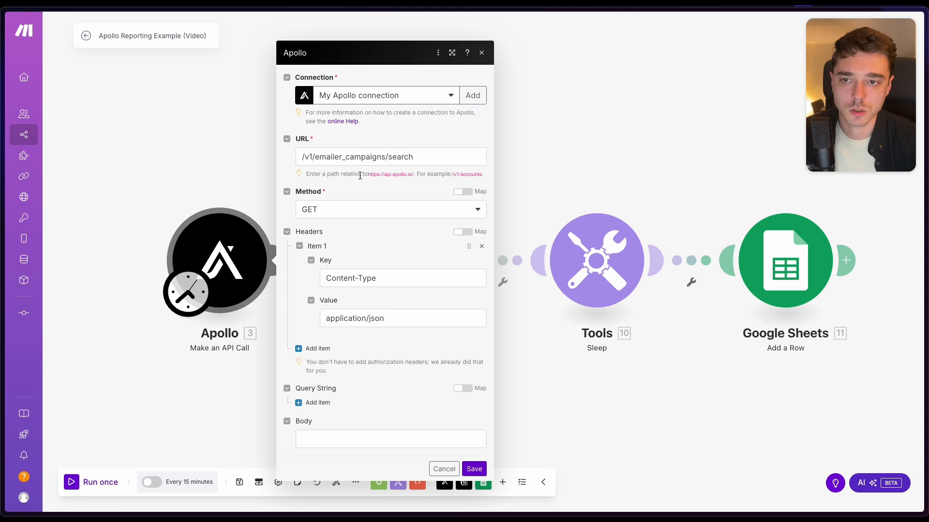
left_click_drag(367, 176, 480, 174)
left_click(420, 175)
left_click(482, 174)
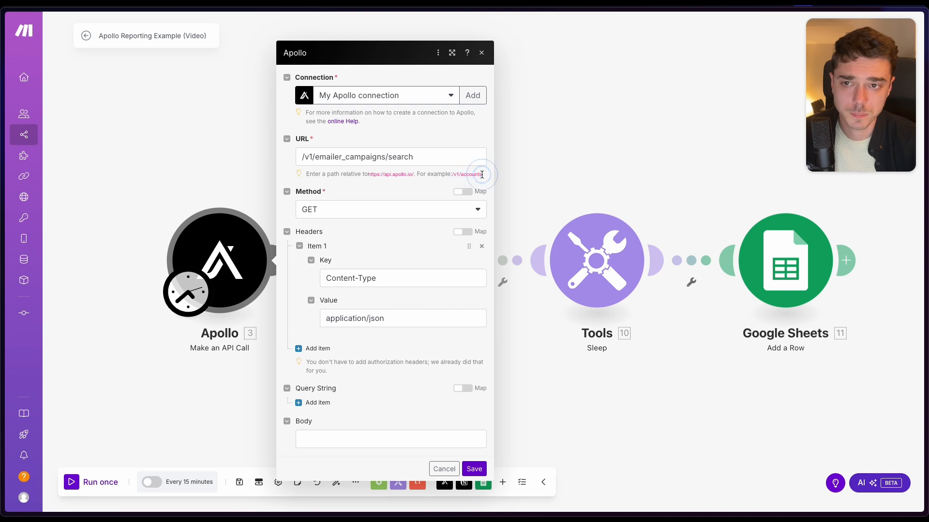
left_click_drag(301, 157, 428, 158)
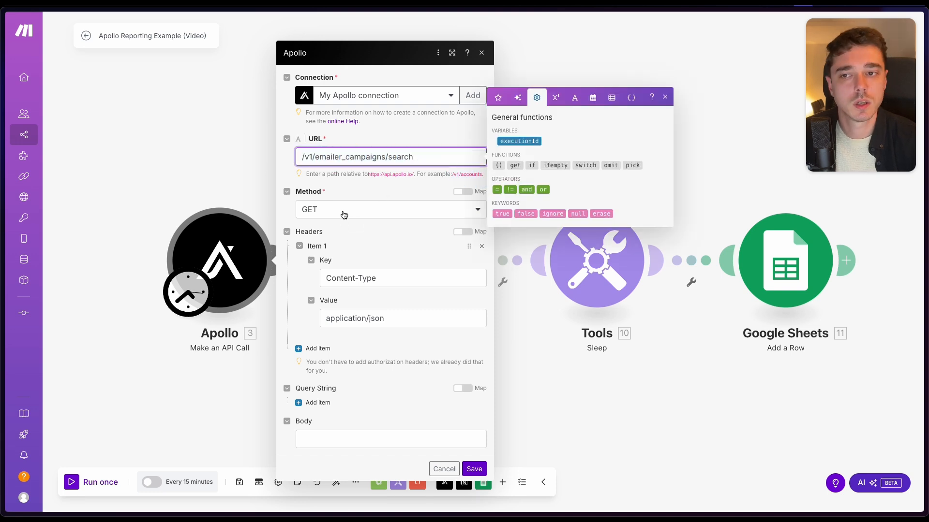
triple_click(346, 279)
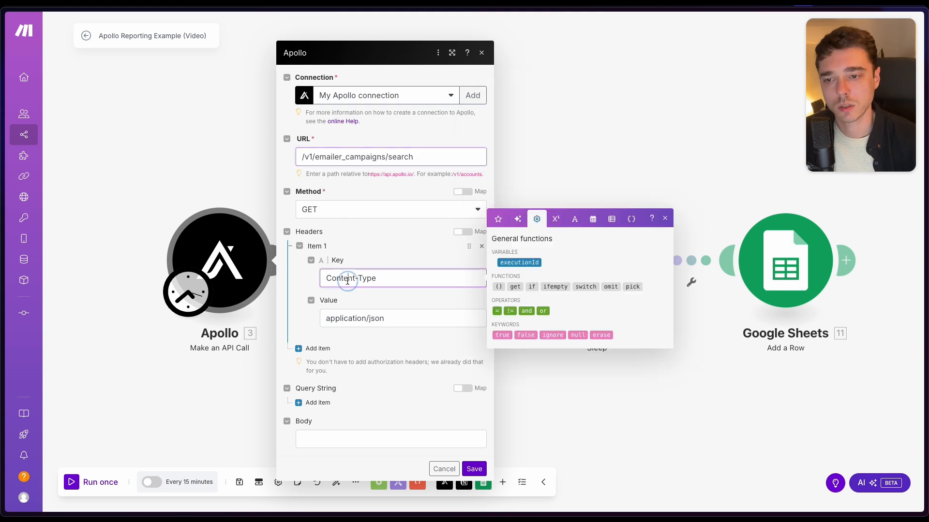
- Examine the Content-Type header key and its application/json value in the Apollo module settings
triple_click(347, 323)
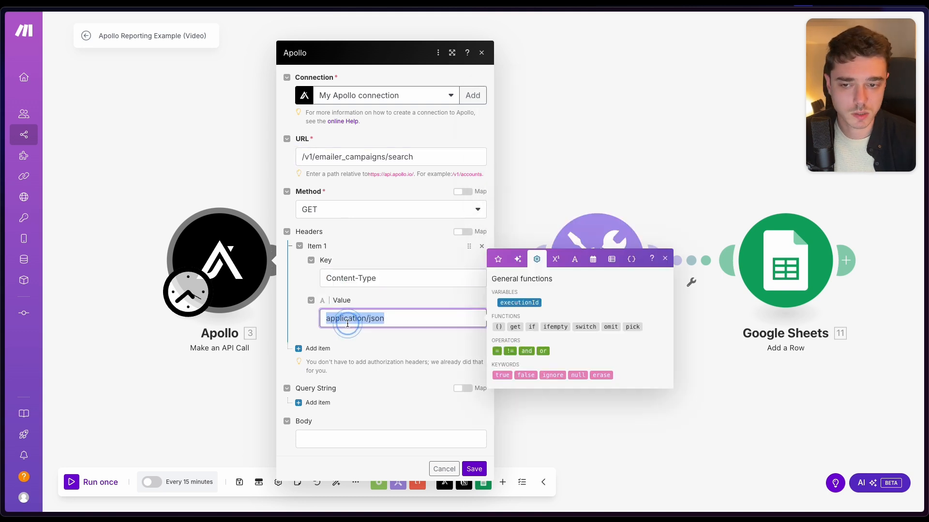
triple_click(353, 279)
double_click(356, 320)
left_click(355, 320)
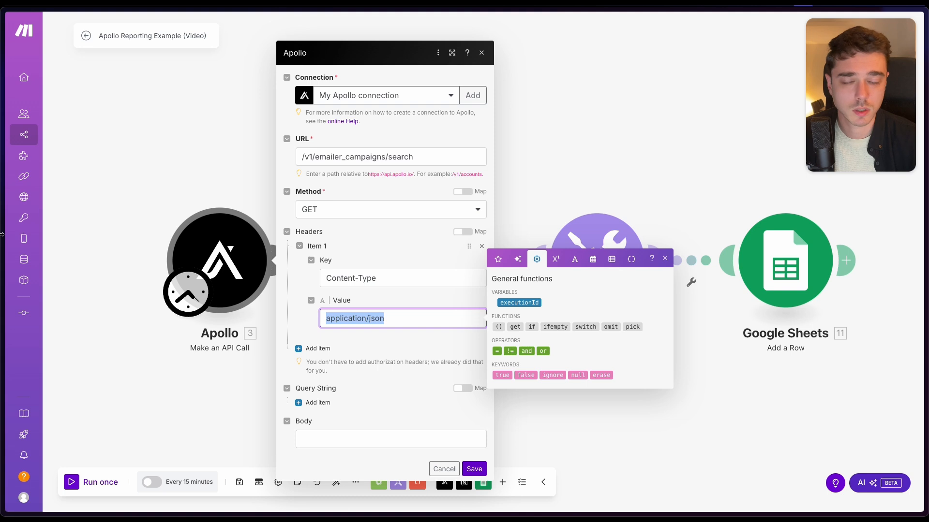
- Consult the Search for Sequences reference page, and return to the Make scenario to close the Apollo module settings
mouse_move(2, 234)
left_click(74, 213)
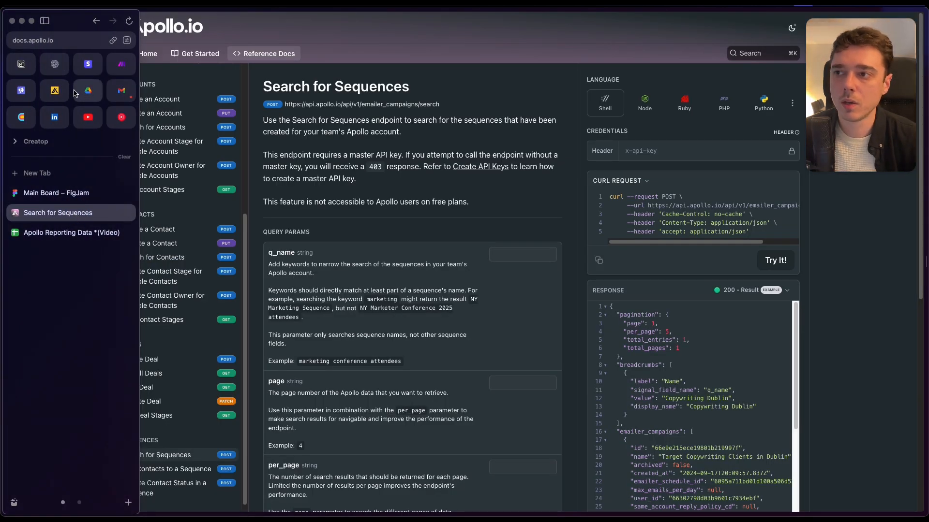
left_click(122, 64)
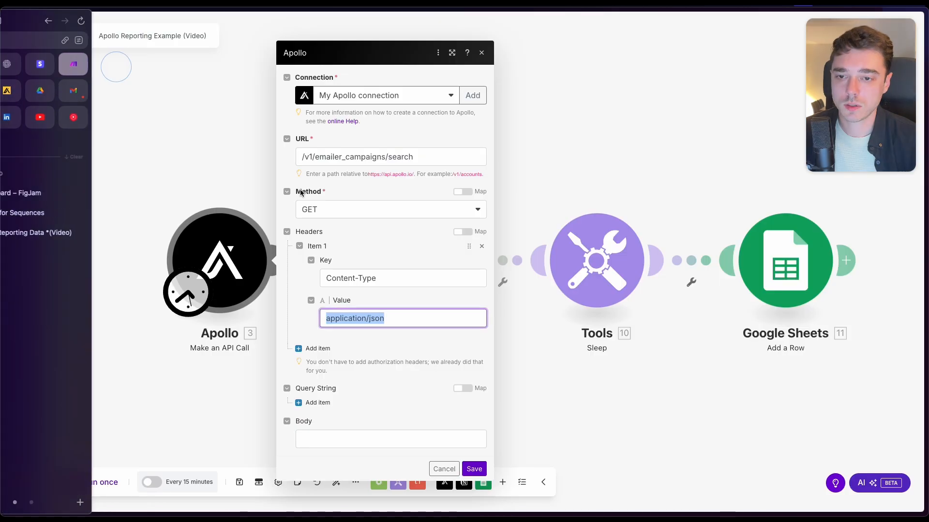
left_click(571, 190)
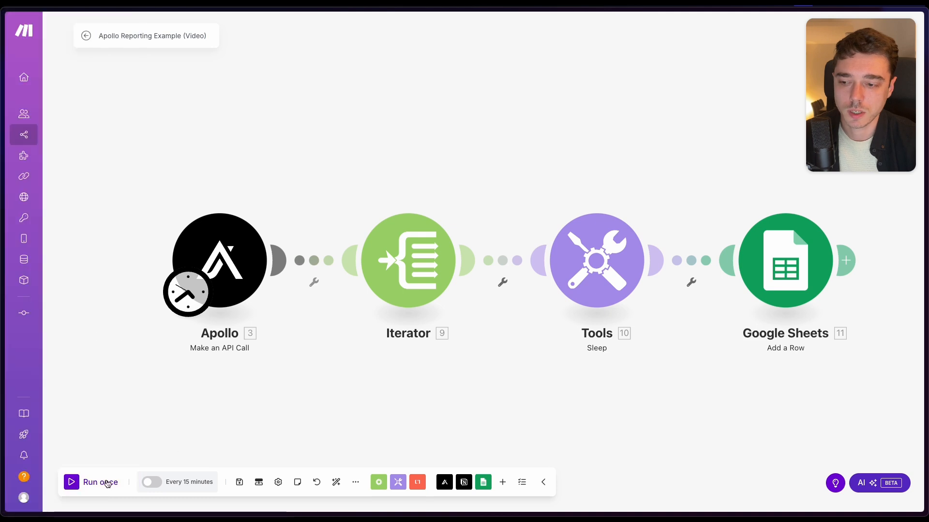
- Run the scenario once with an early stop request, and inspect the response headers in the Apollo module's output
left_click(107, 484)
left_click(106, 482)
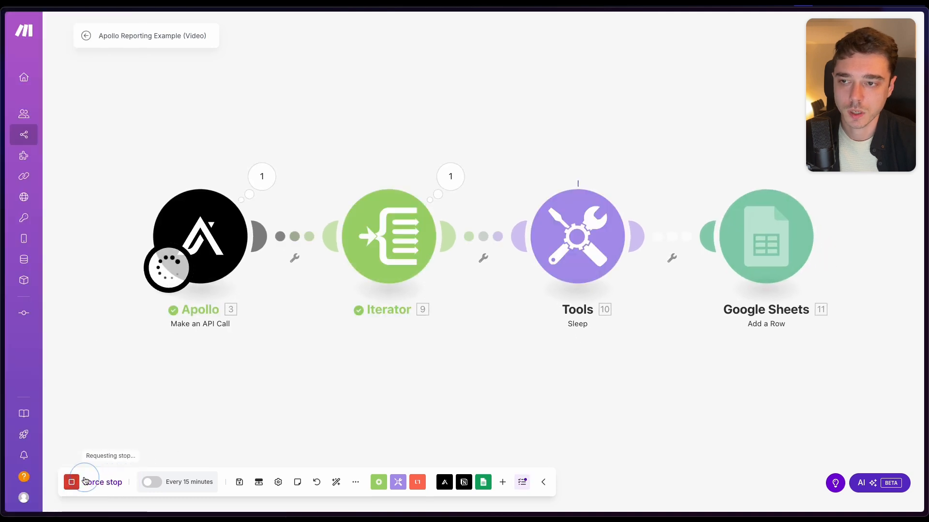
left_click(262, 177)
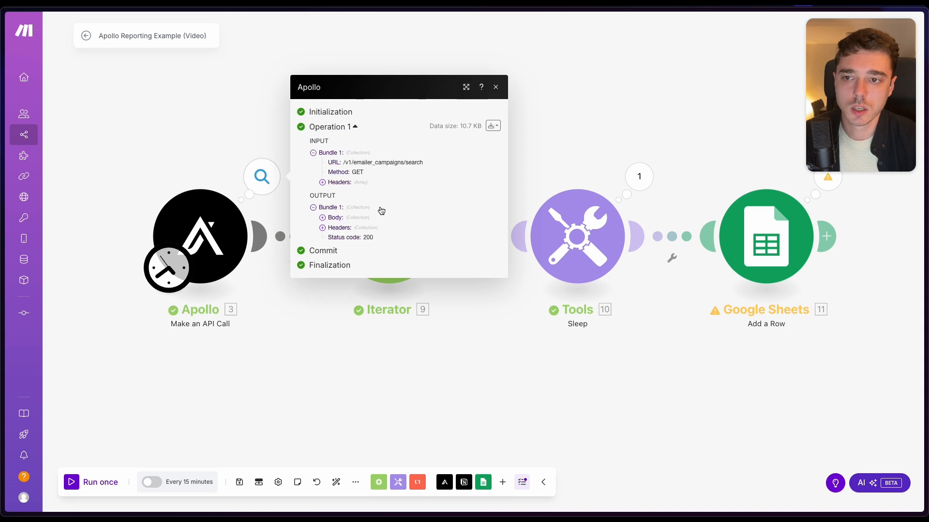
left_click(323, 227)
scroll(352, 185, "down", 1)
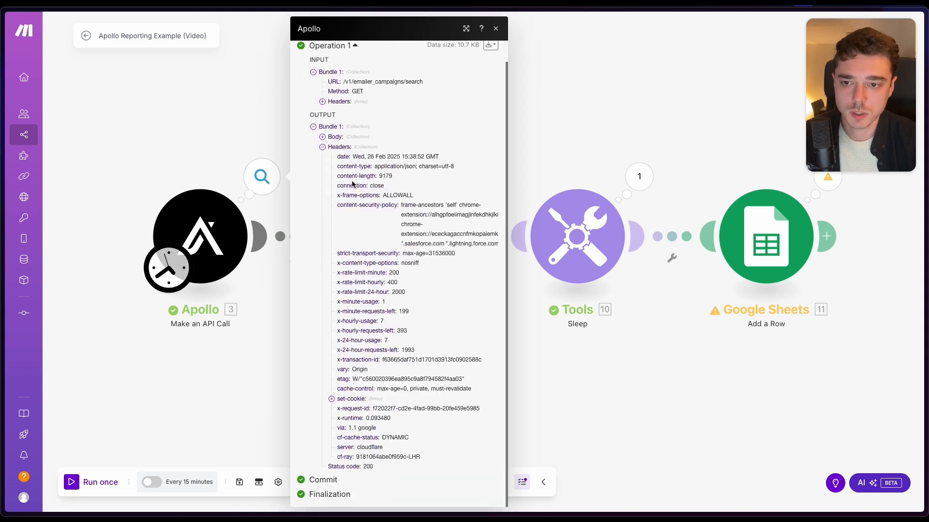
left_click(339, 148)
- Expand the emailer_campaigns array in the Apollo response body and examine the fields of its first campaign
left_click(335, 218)
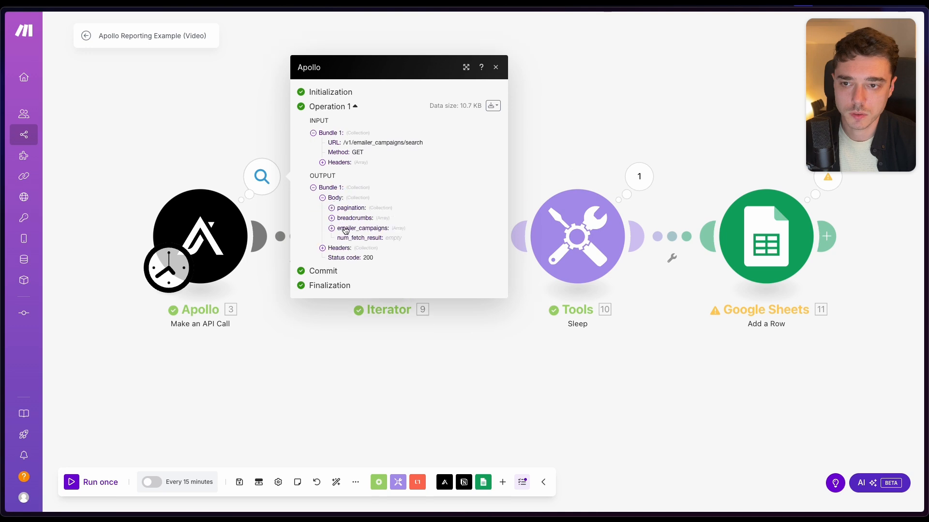
left_click(347, 230)
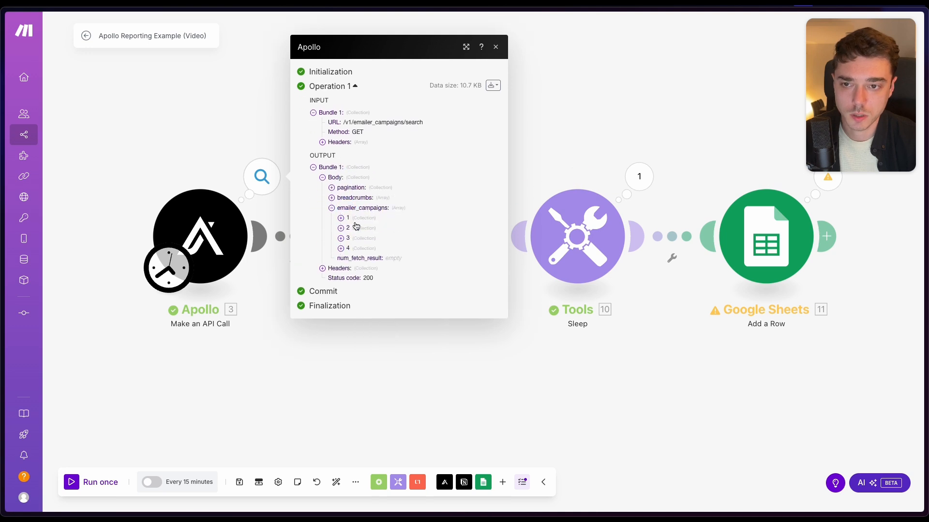
left_click(349, 222)
left_click(357, 200)
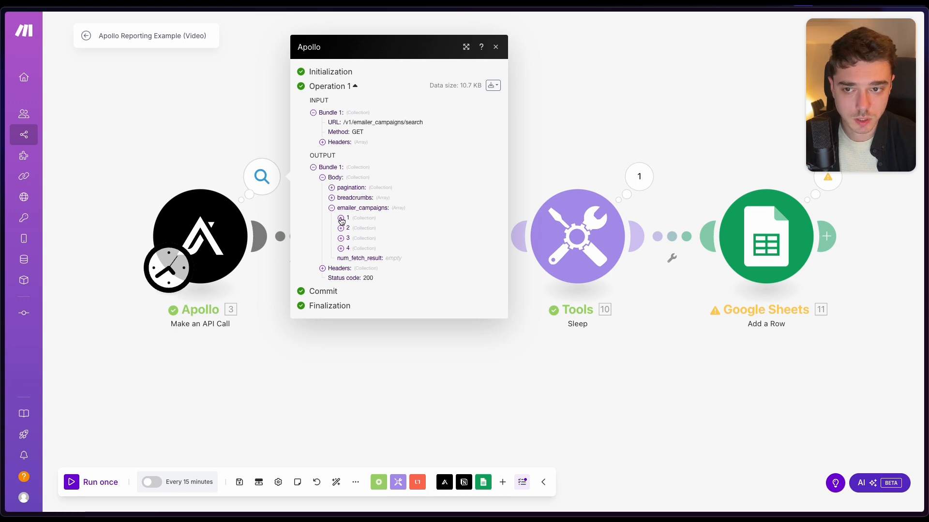
left_click(355, 219)
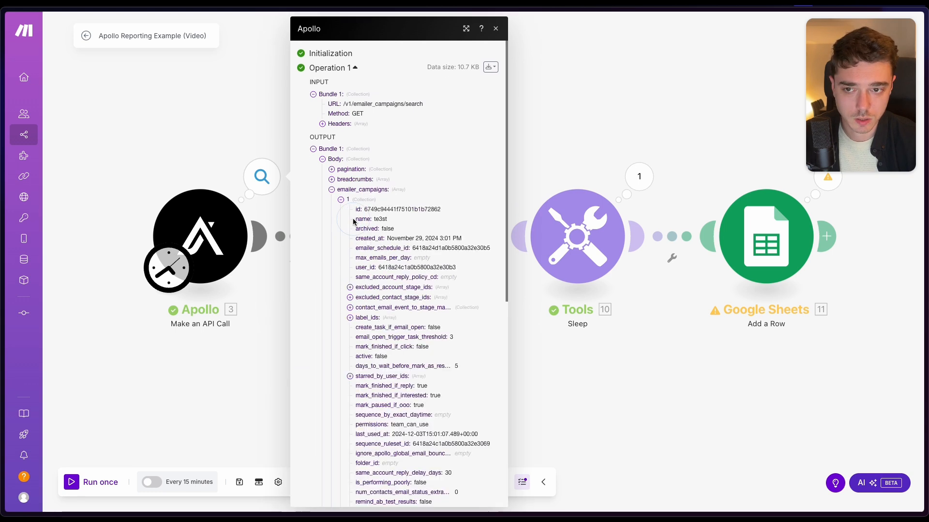
left_click(359, 201)
- Look through the fields of campaigns 2, 3 and 4 in the emailer_campaigns array, and close the Apollo output
left_click(366, 228)
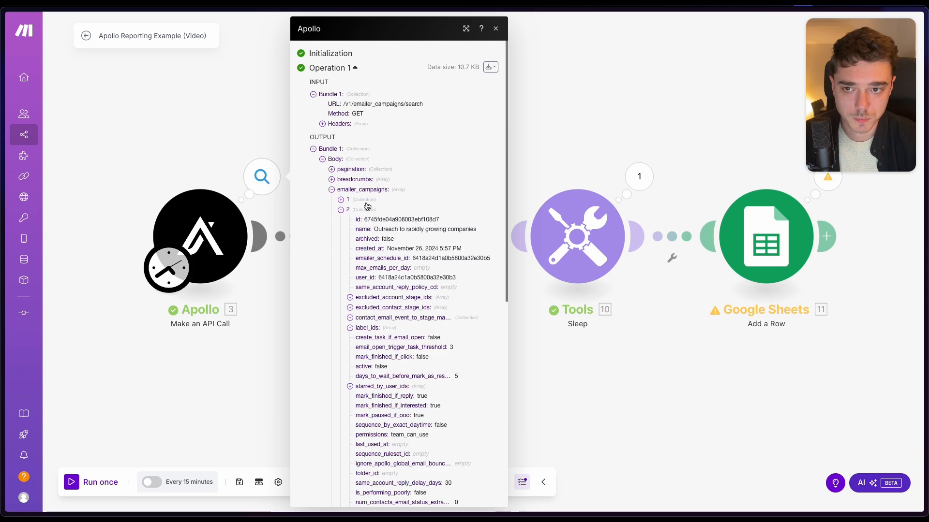
left_click(367, 209)
left_click(364, 237)
left_click(365, 211)
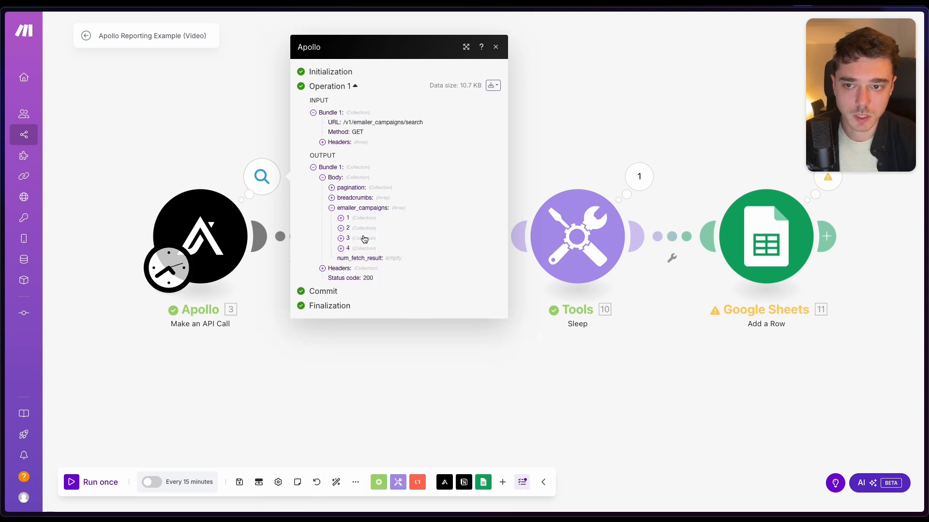
left_click(365, 239)
left_click(367, 219)
left_click(367, 249)
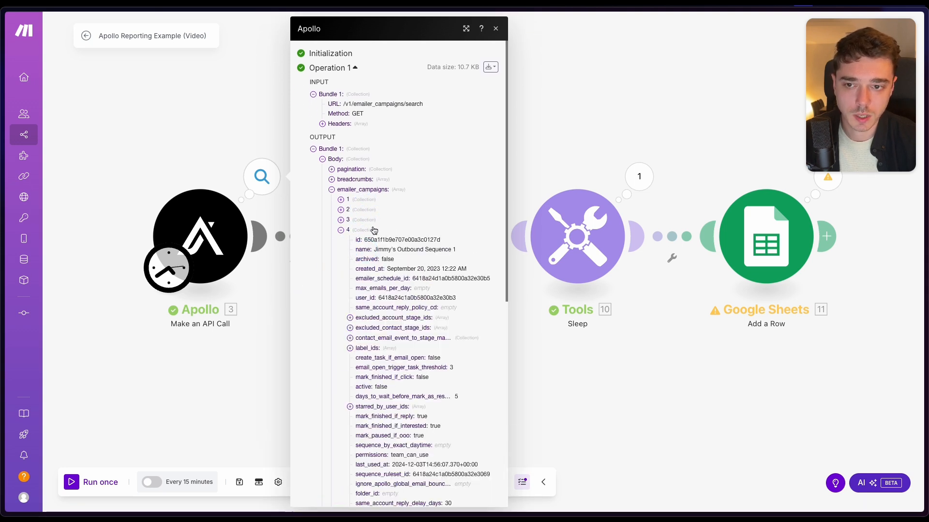
left_click(376, 230)
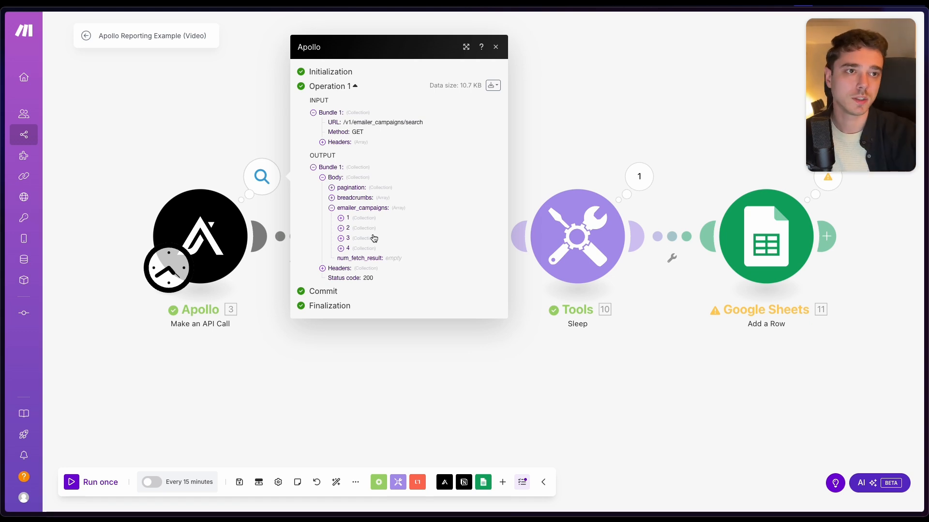
left_click(202, 166)
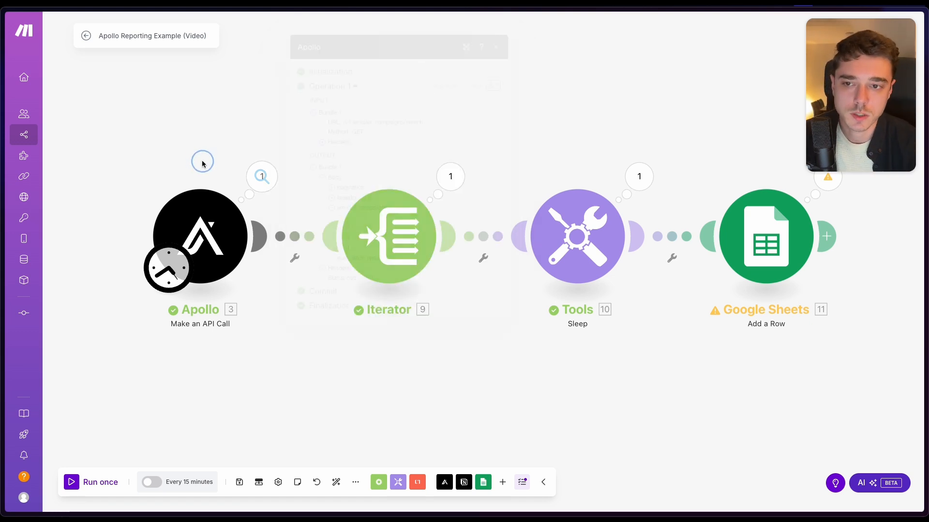
- Compare the Iterator module's output bundles with the Apollo module's output
left_click(449, 177)
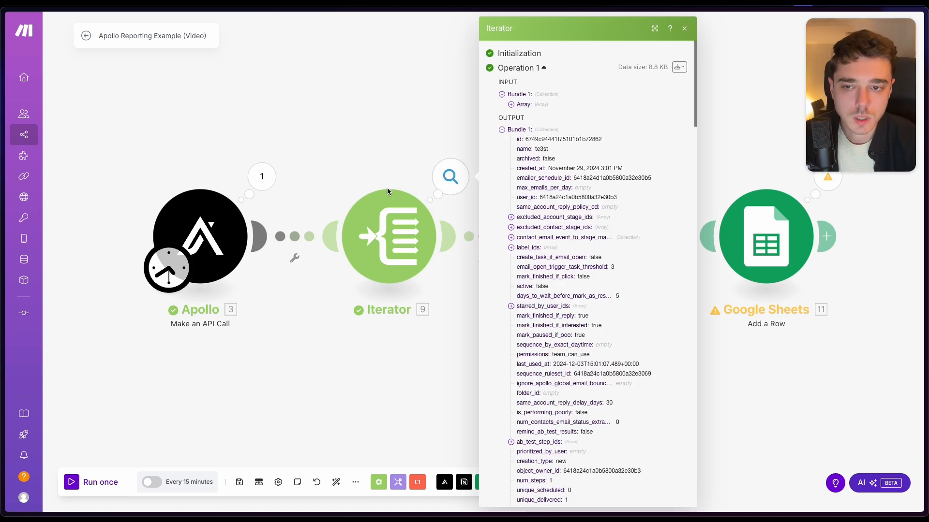
left_click(262, 177)
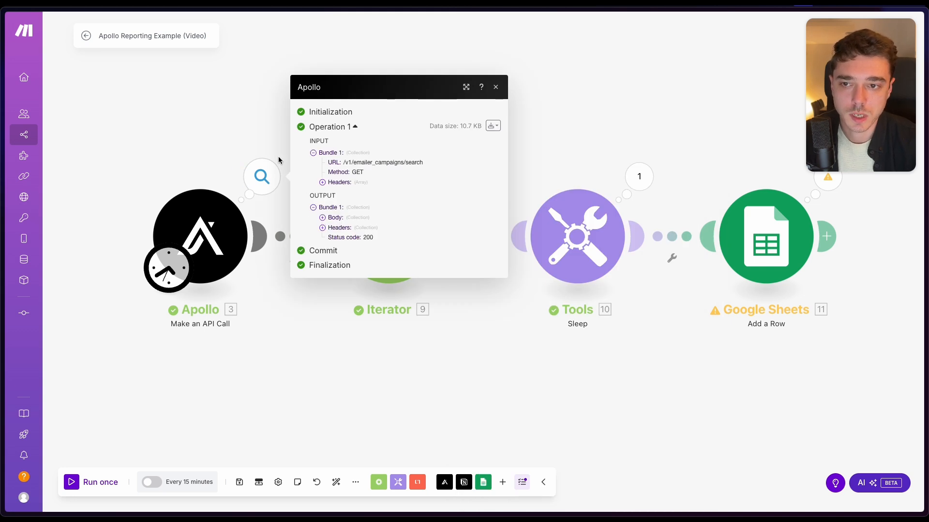
left_click(255, 123)
- Examine the Iterator's mapped array and search the mappable items for "emailer_campaign" to locate its source
left_click(389, 236)
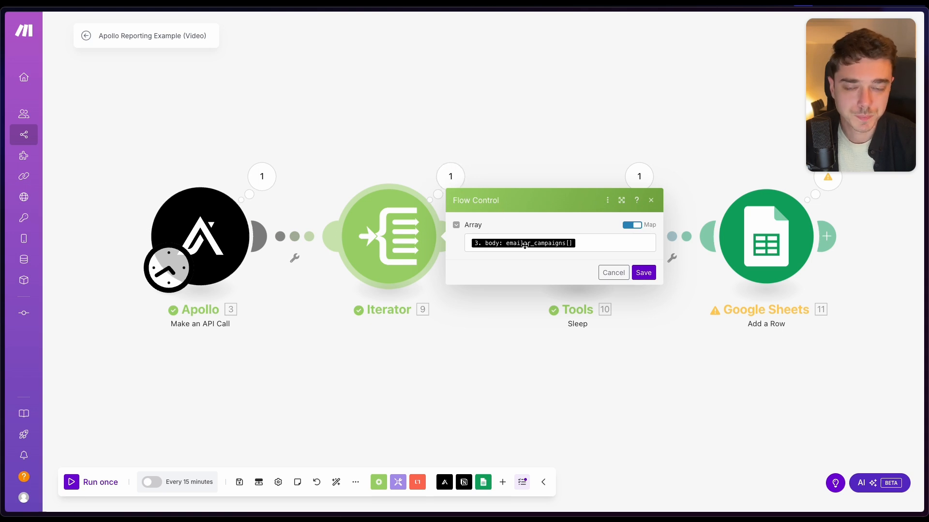
left_click(599, 242)
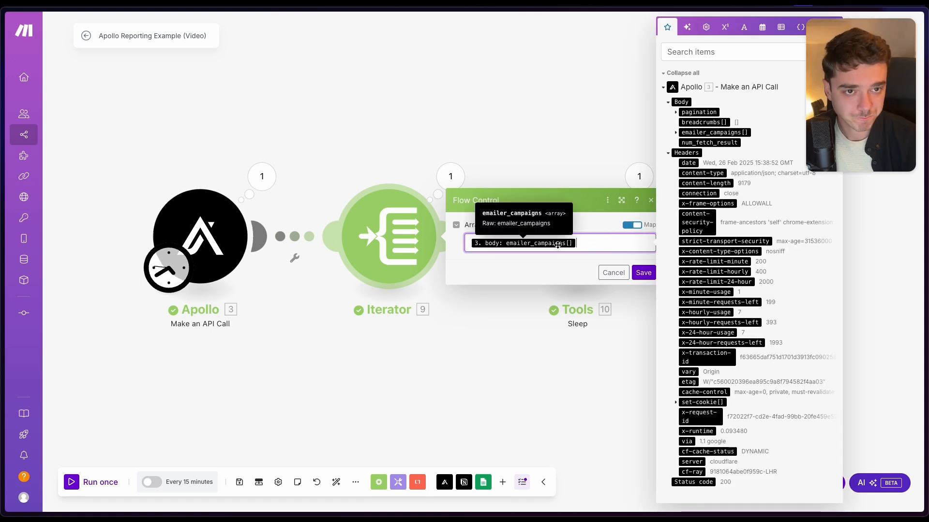
left_click(720, 55)
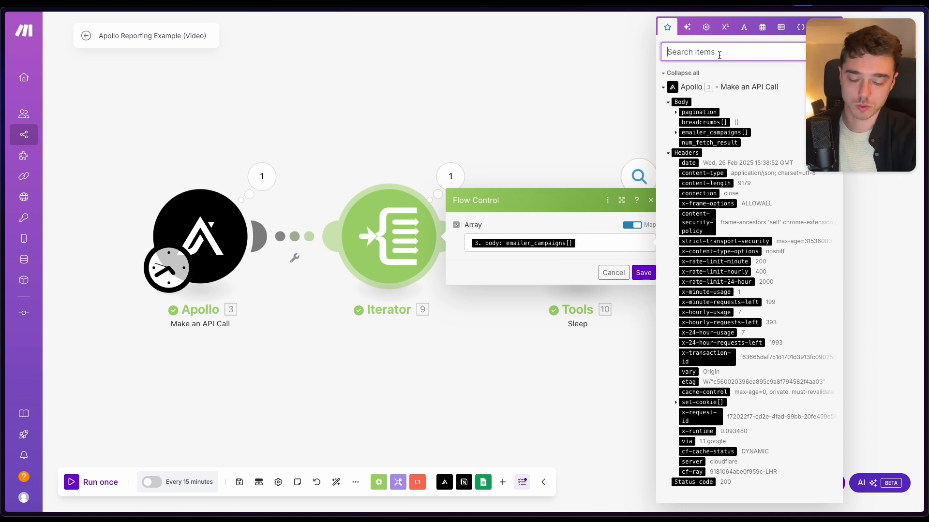
type("email")
key("BackSpace")
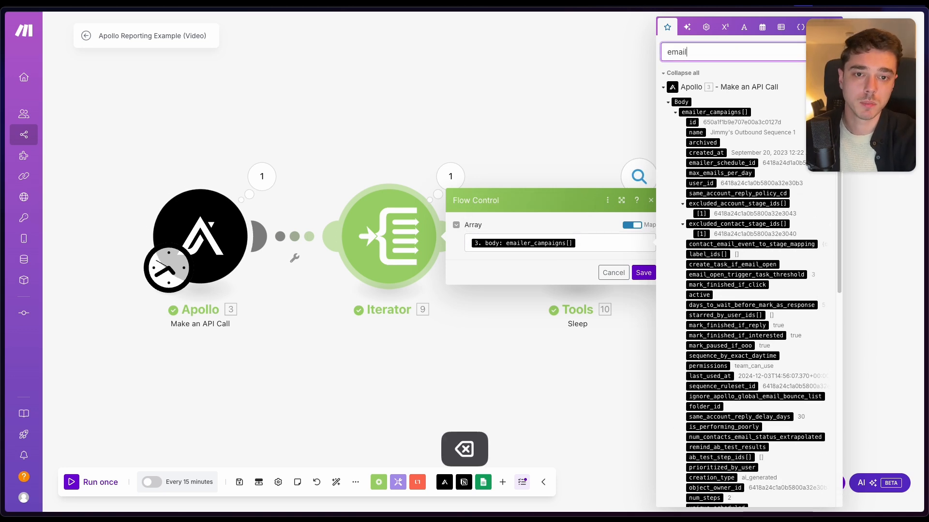
type("er_campaign")
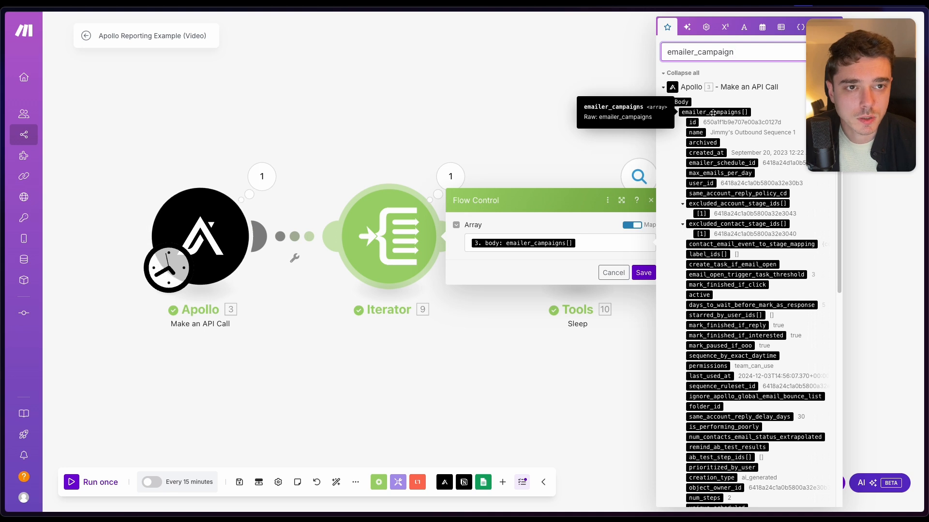
left_click(553, 145)
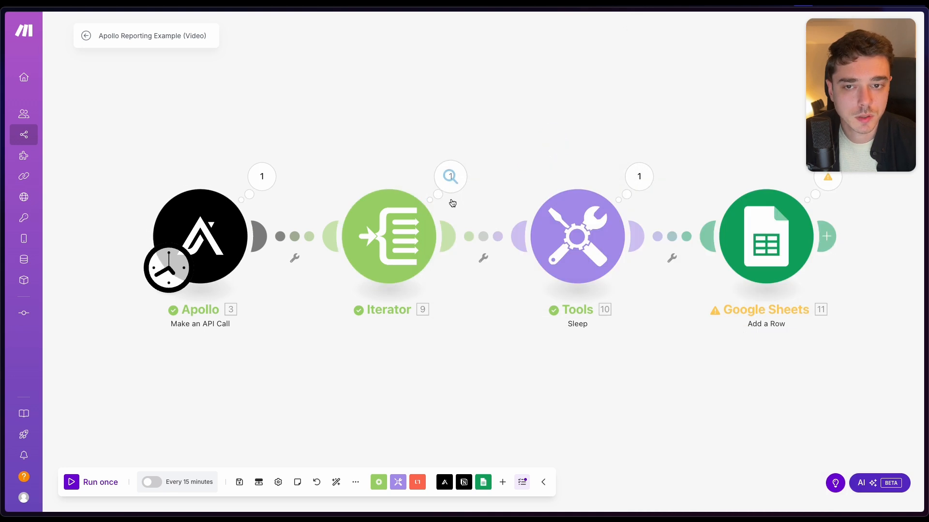
- Review the delay setting of the Tools Sleep module and the settings of the Google Sheets Add a Row module
scroll(487, 234, "right", 1)
scroll(487, 234, "right", 2)
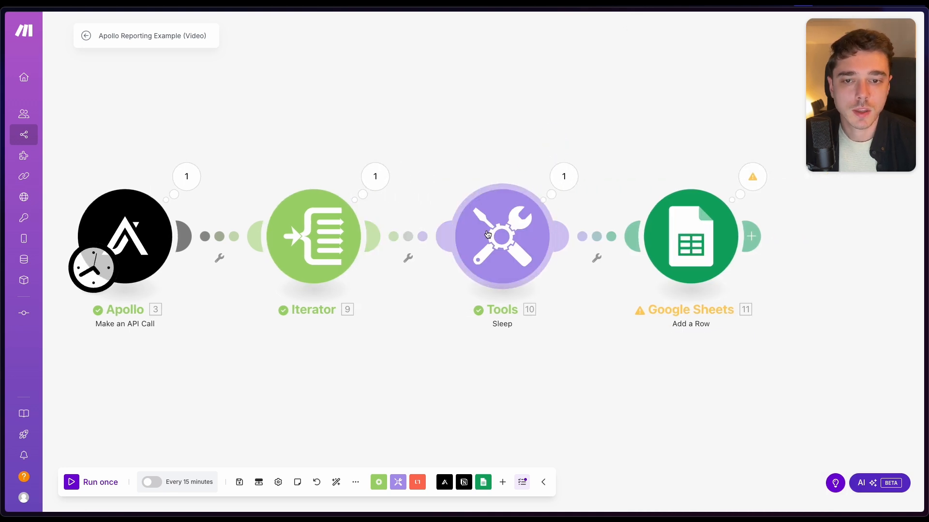
left_click(517, 248)
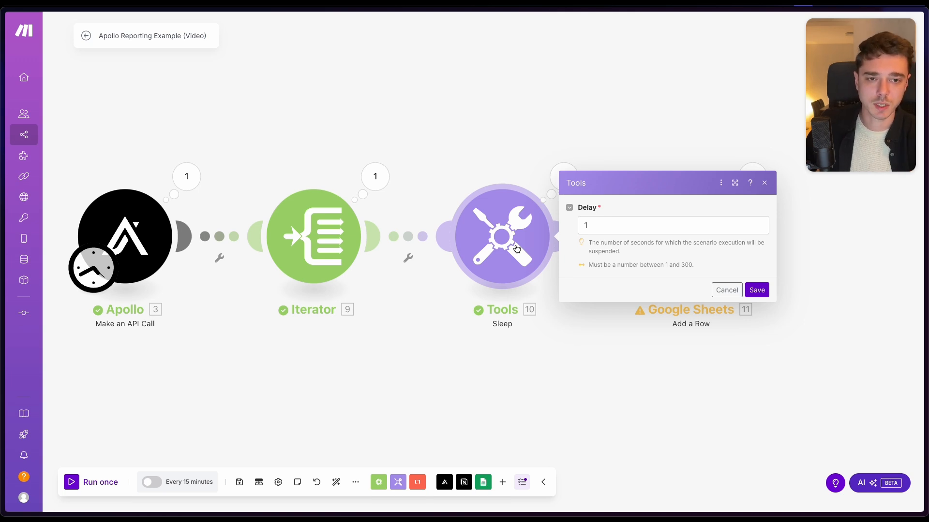
left_click(500, 141)
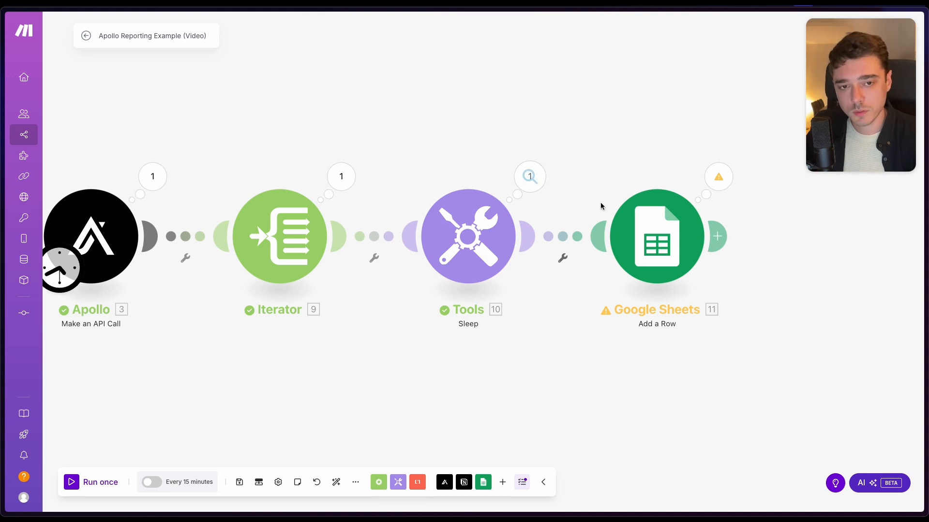
left_click(654, 237)
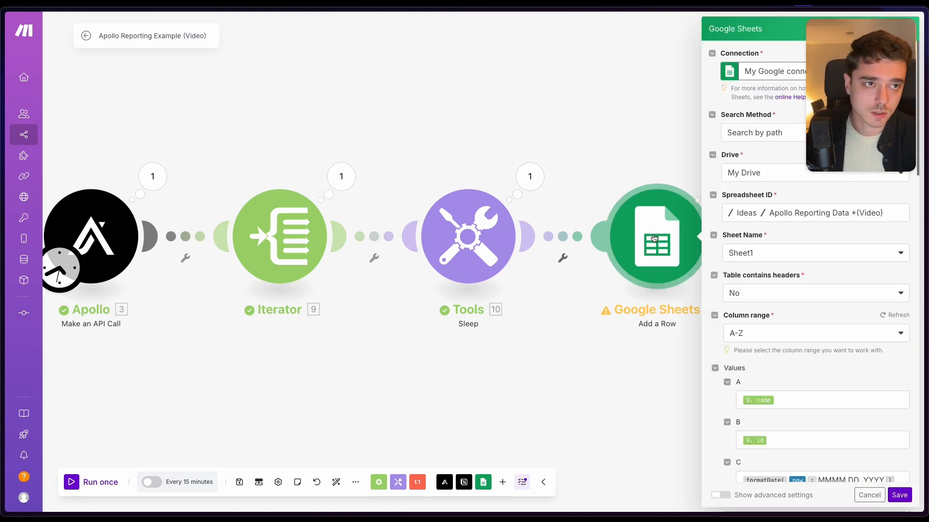
left_click(600, 149)
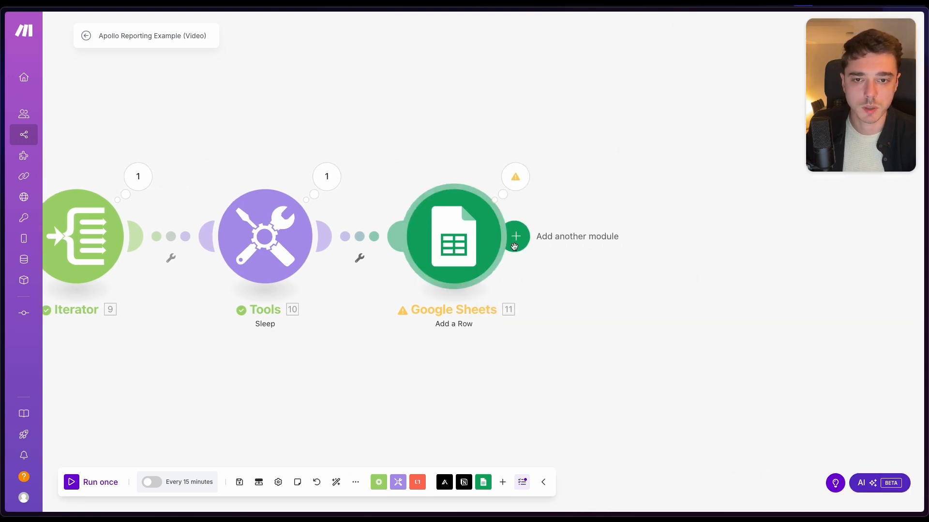
- Add another Google Sheets Add a Row module after the existing Google Sheets module
left_click(520, 236)
left_click(711, 218)
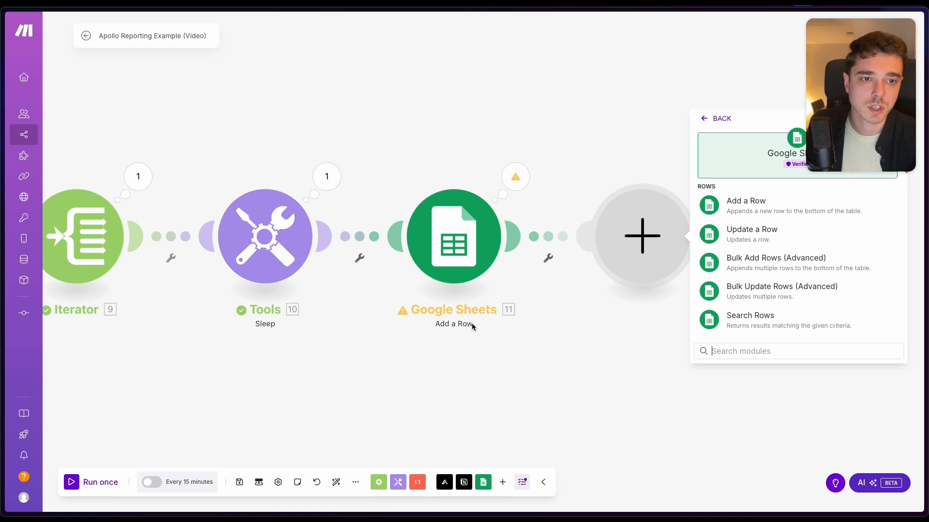
left_click(735, 209)
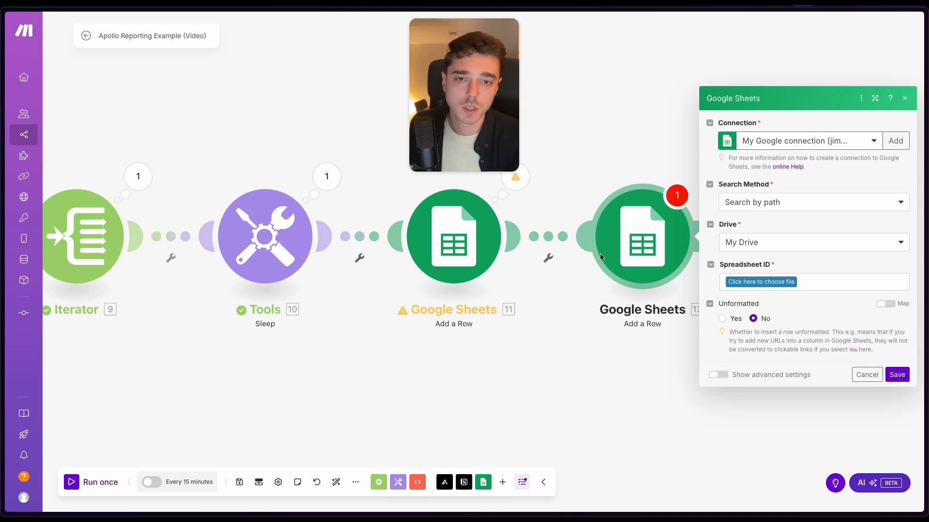
- Review the existing Google Sheets Add a Row module's spreadsheet, sheet name, header, column range and column value settings
left_click(471, 249)
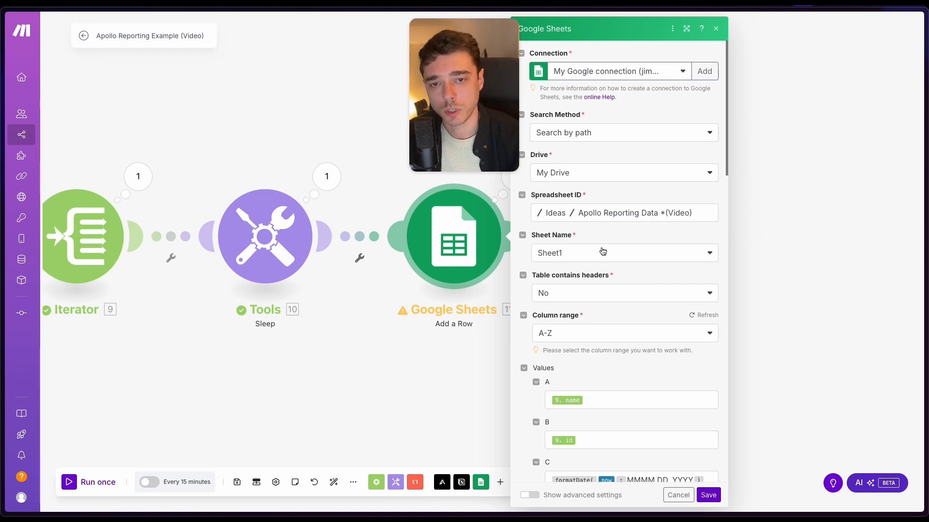
scroll(549, 225, "down", 1)
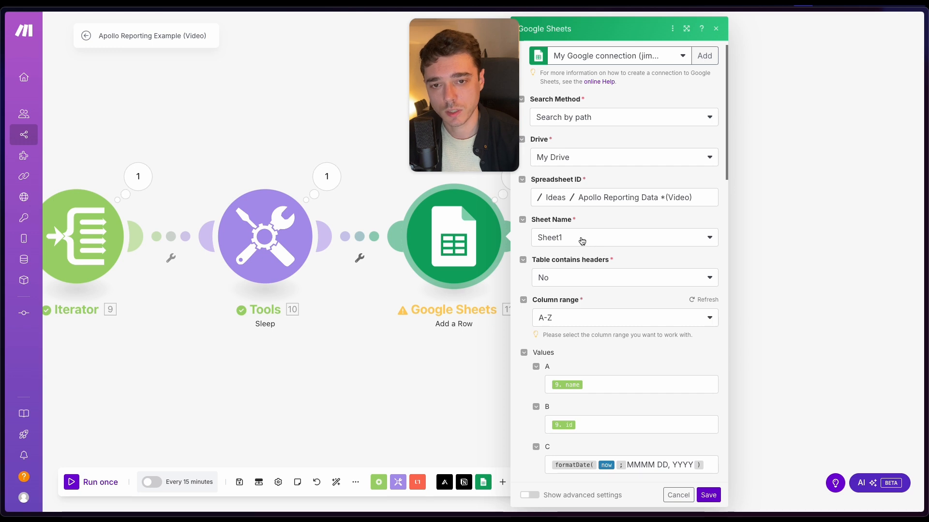
scroll(603, 243, "down", 3)
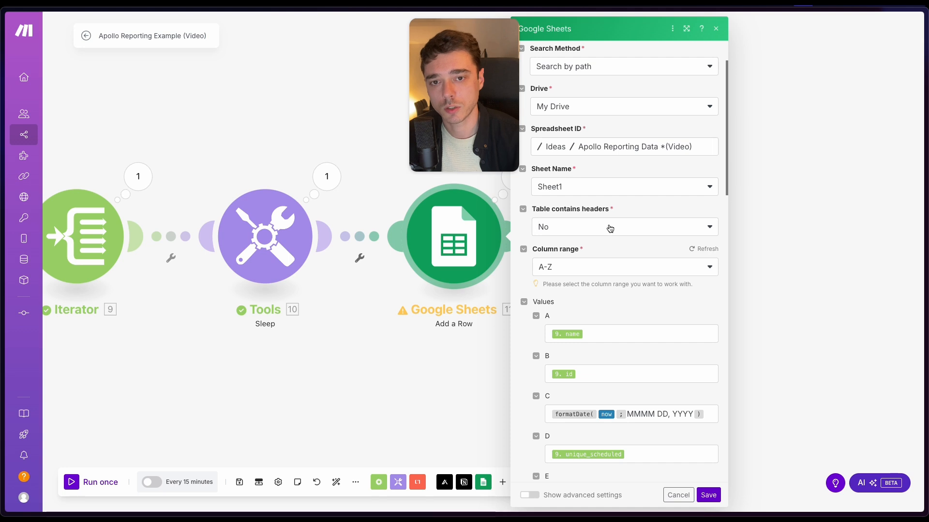
scroll(609, 226, "down", 1)
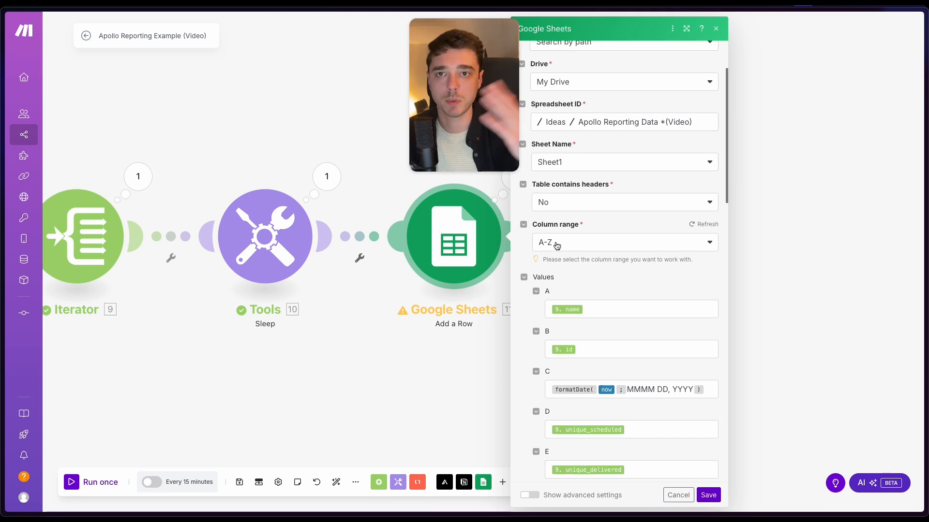
scroll(600, 257, "down", 2)
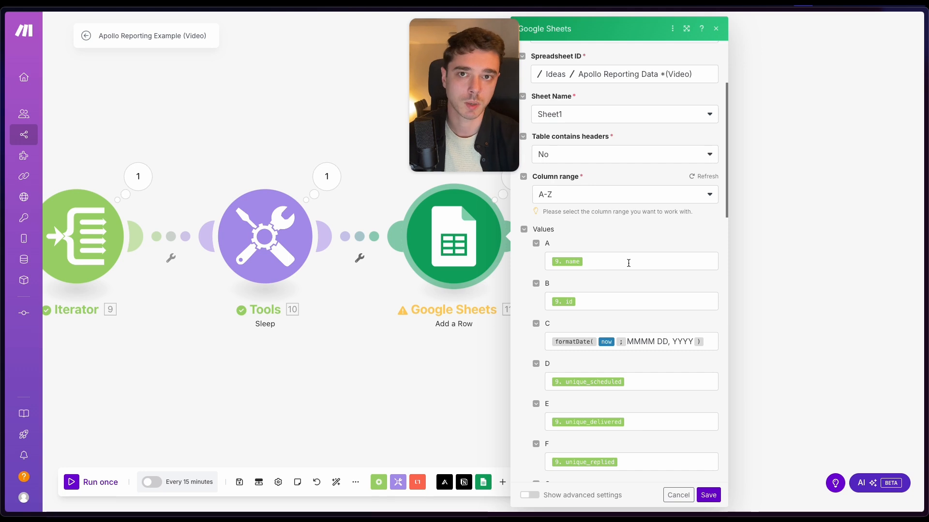
scroll(630, 273, "down", 1)
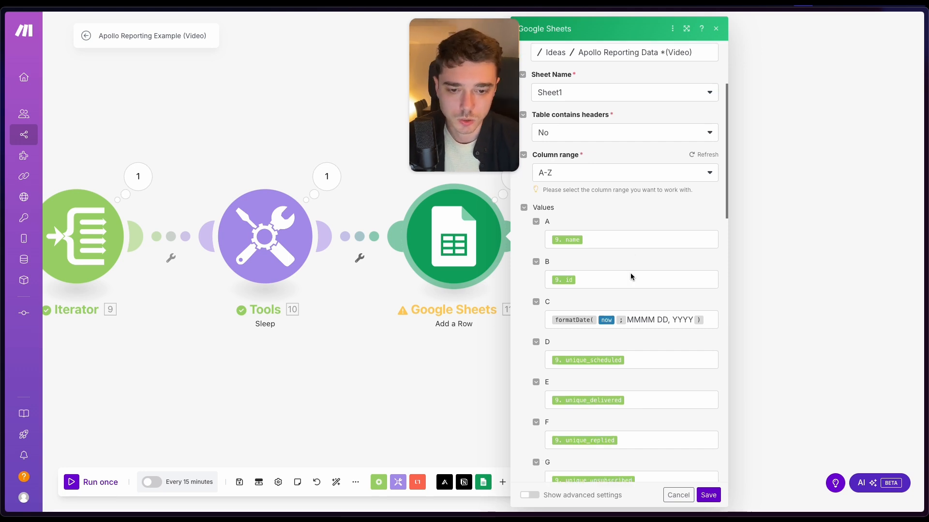
- Switch to the Apollo Reporting Data *(Video) spreadsheet in Google Sheets and inspect the cell area of Sheet1
mouse_move(3, 232)
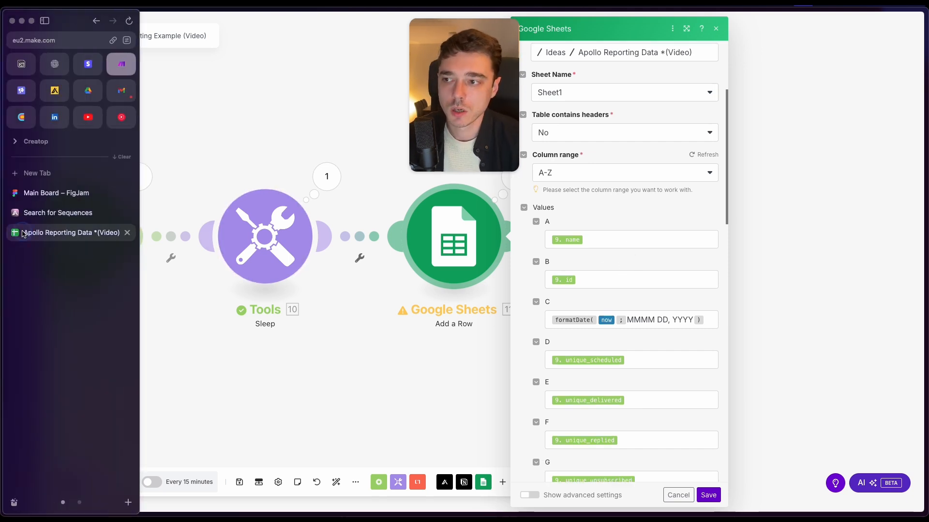
left_click(77, 230)
left_click(241, 179)
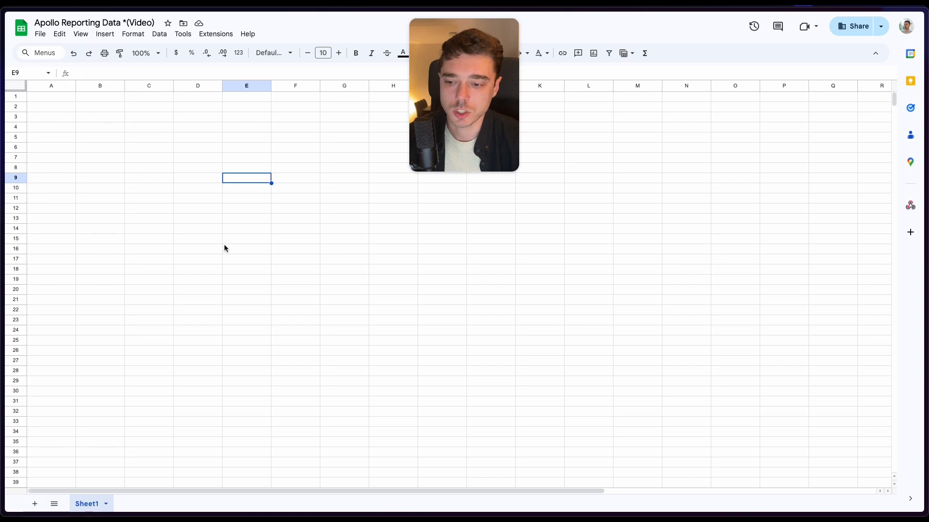
left_click_drag(63, 98, 468, 375)
left_click(249, 248)
mouse_move(2, 97)
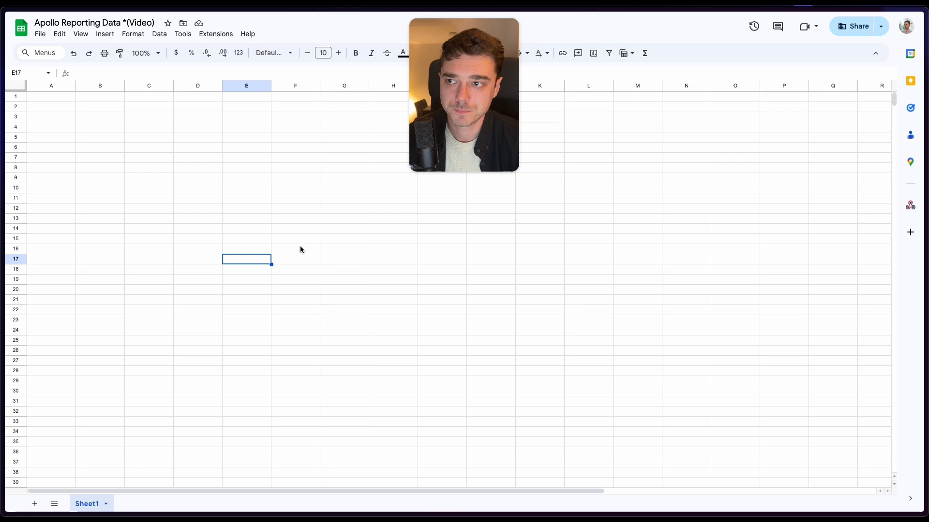
left_click(186, 200)
- Return to the Make scenario and delete the extra Google Sheets Add a Row module at the end of the flow
mouse_move(2, 193)
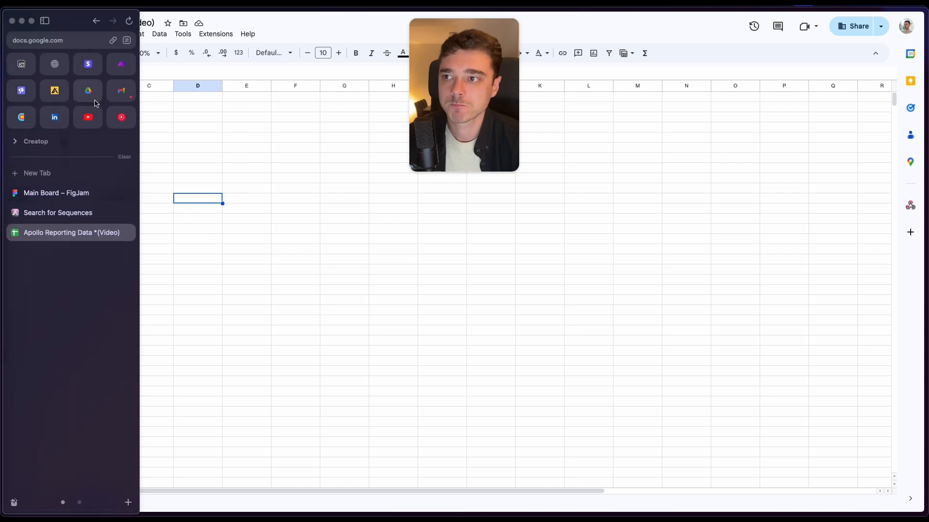
left_click(124, 68)
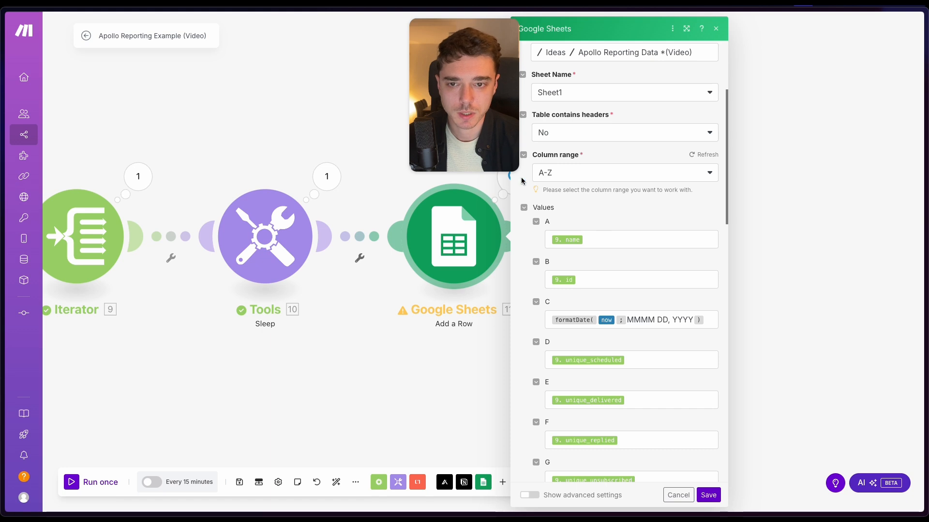
left_click(351, 130)
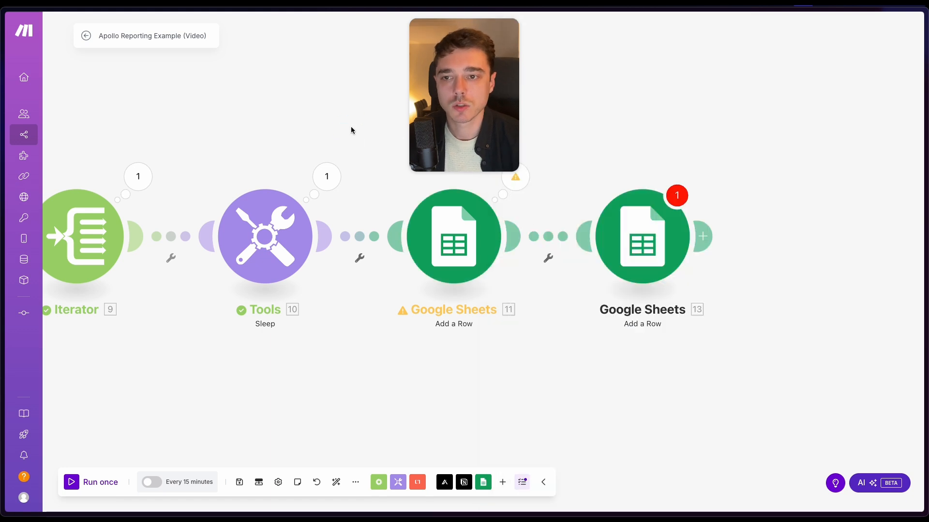
right_click(654, 231)
left_click(686, 347)
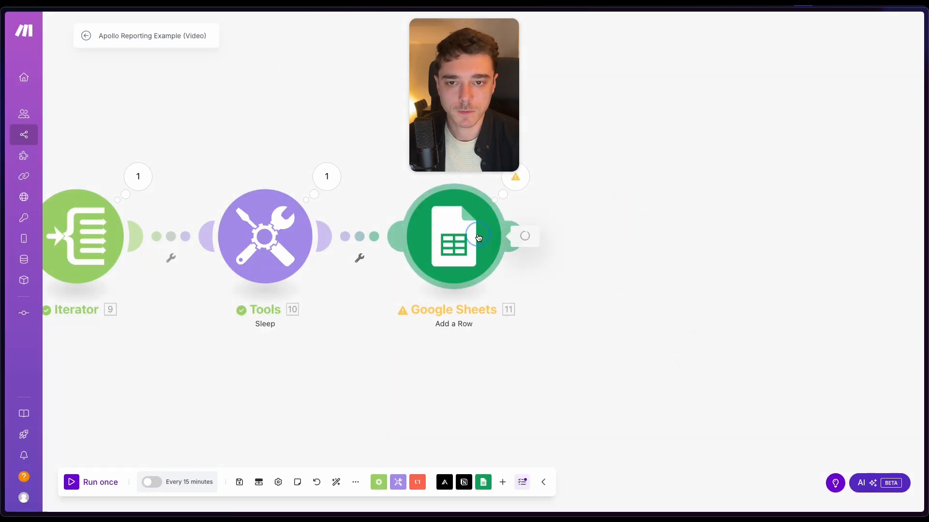
- Compare the Google Sheets module's mapped column values with the fields in the Iterator's output bundles
left_click(503, 236)
scroll(612, 217, "down", 3)
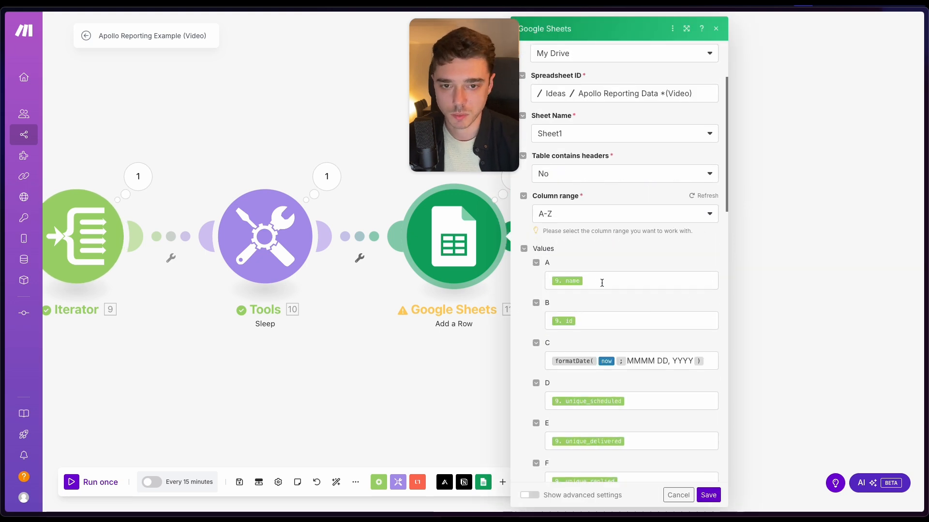
left_click(140, 175)
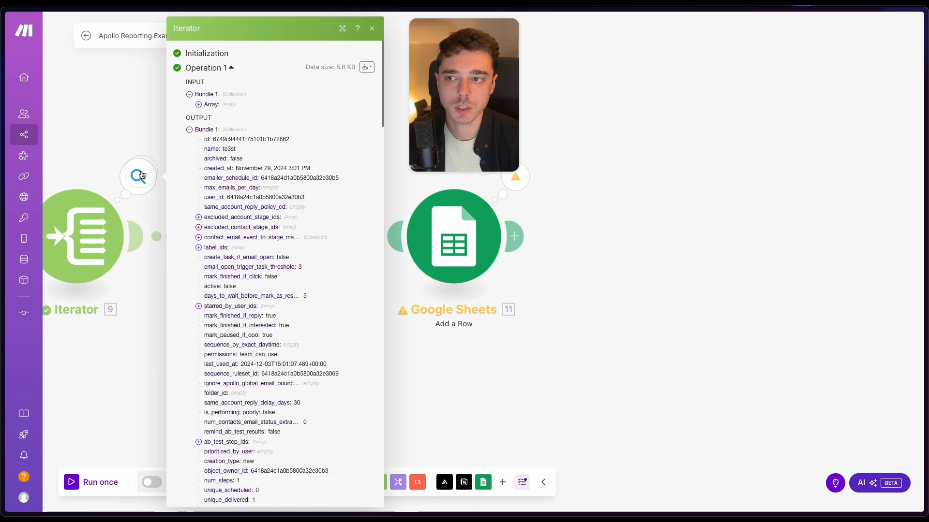
scroll(213, 145, "down", 6)
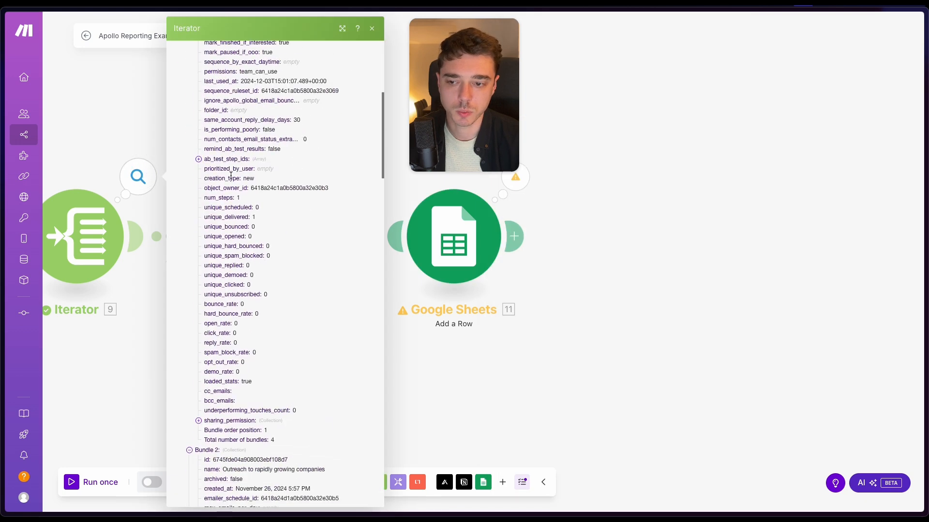
scroll(237, 165, "up", 6)
scroll(106, 117, "left", 5)
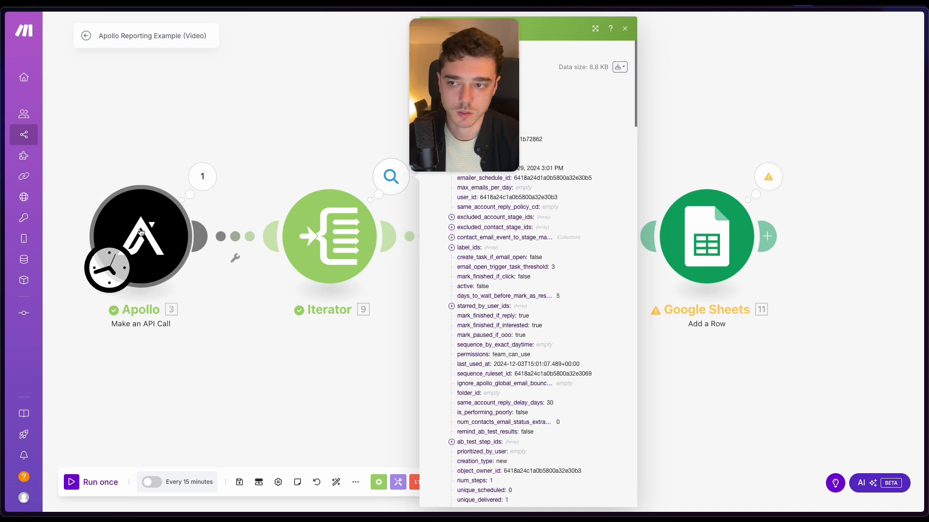
scroll(307, 166, "right", 3)
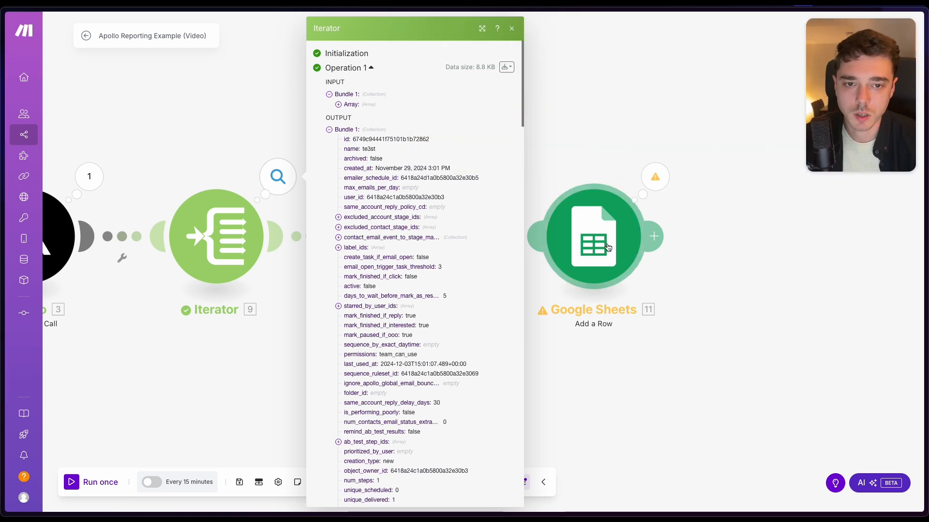
- Examine the Google Sheets Add a Row module's value mappings for columns A through L, from name to executionId
left_click(594, 236)
scroll(713, 315, "down", 1)
scroll(713, 315, "down", 2)
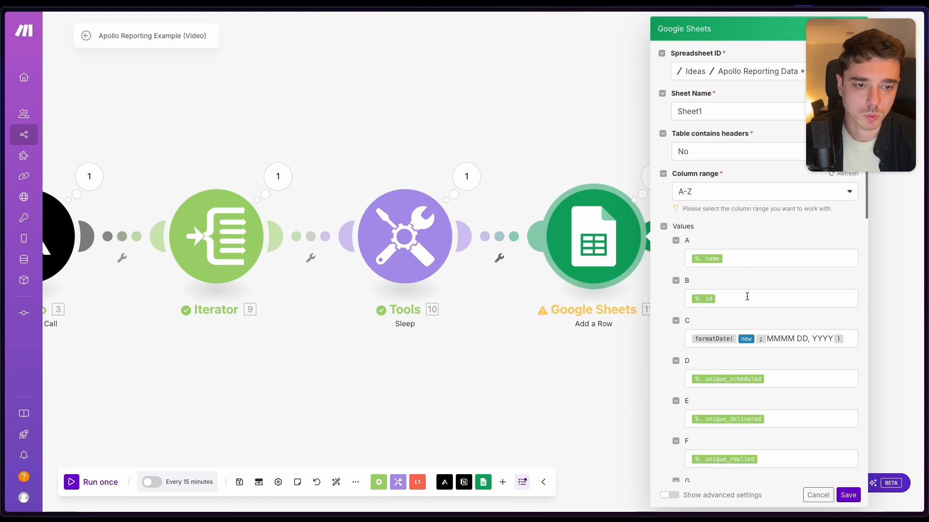
scroll(733, 255, "down", 1)
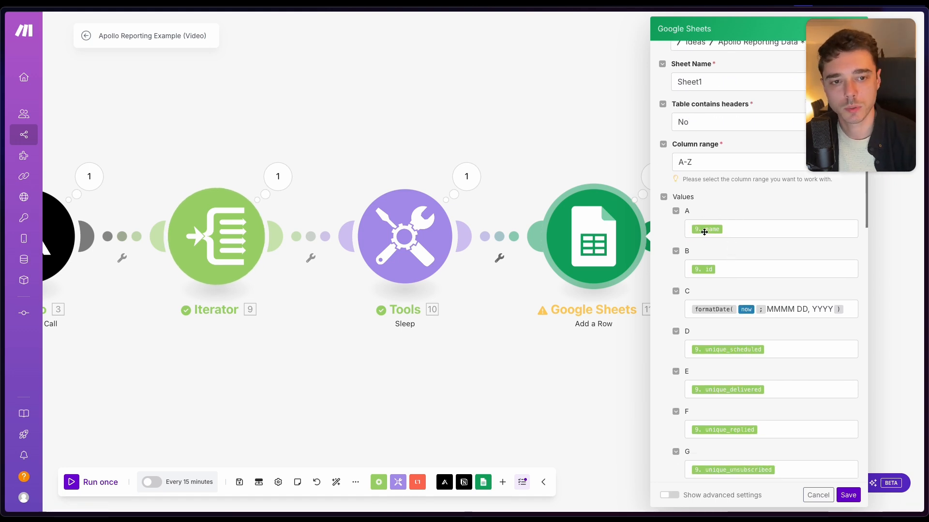
scroll(707, 276, "down", 1)
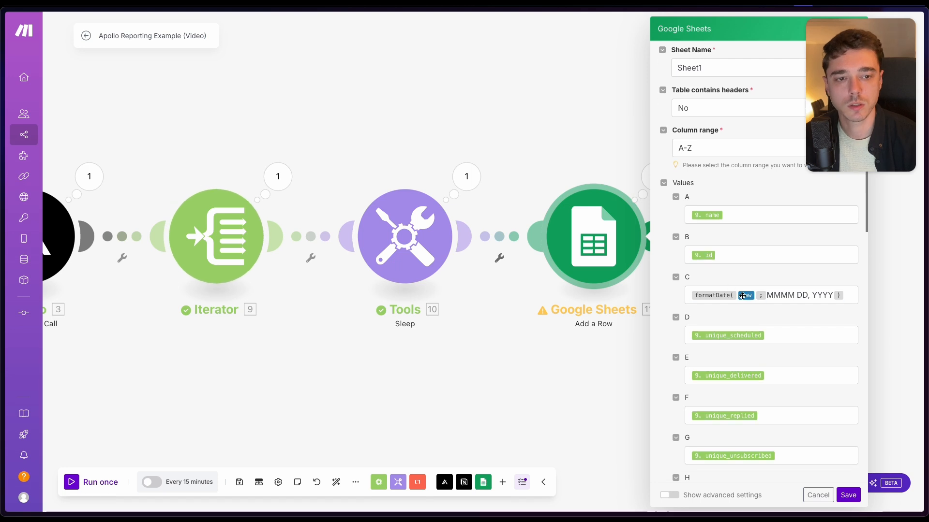
scroll(742, 305, "down", 1)
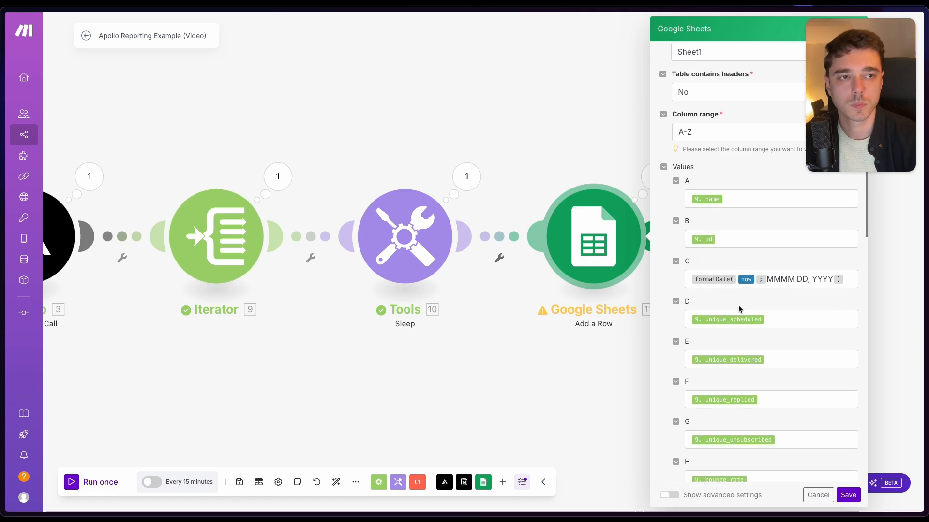
scroll(739, 309, "down", 1)
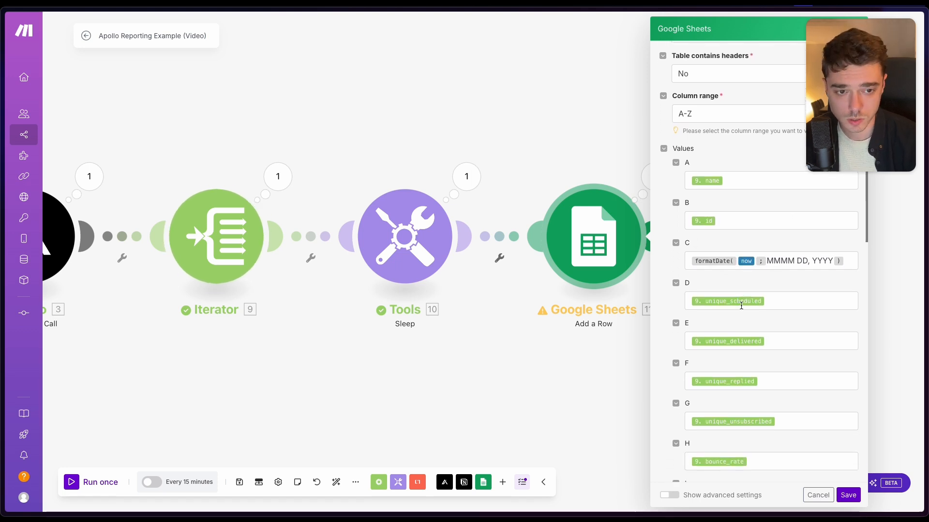
scroll(741, 304, "down", 2)
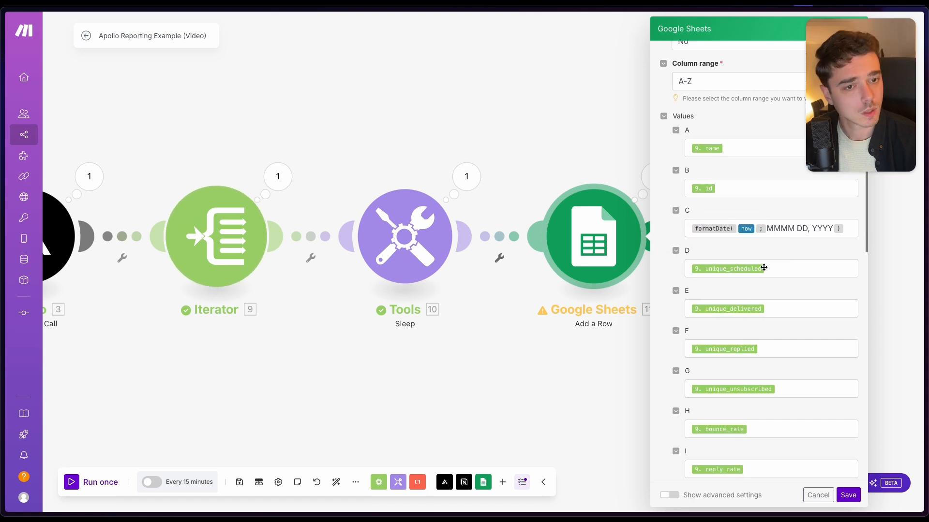
scroll(761, 270, "down", 1)
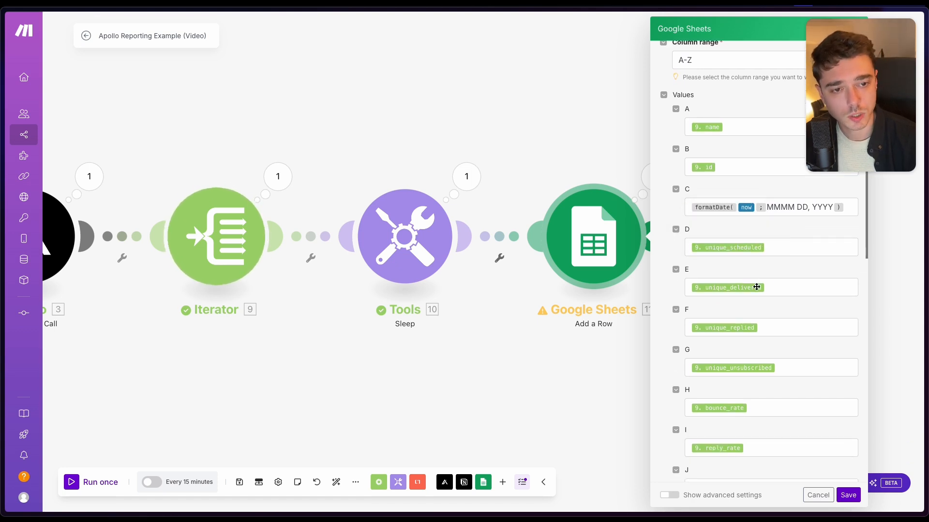
scroll(752, 295, "down", 1)
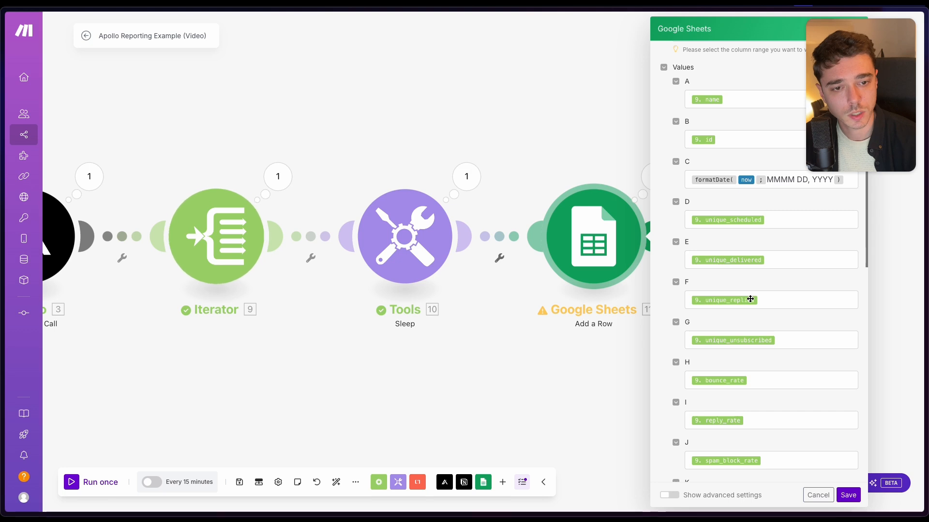
scroll(751, 301, "down", 2)
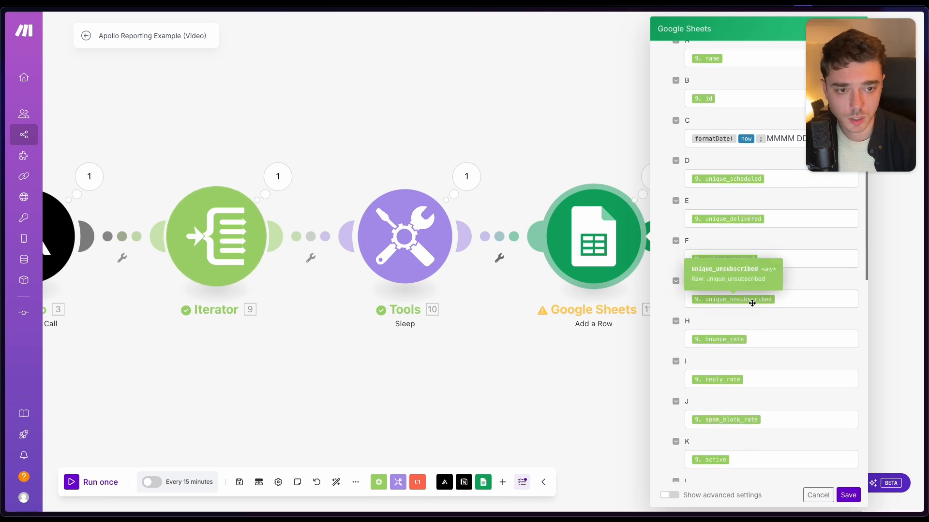
scroll(752, 303, "down", 2)
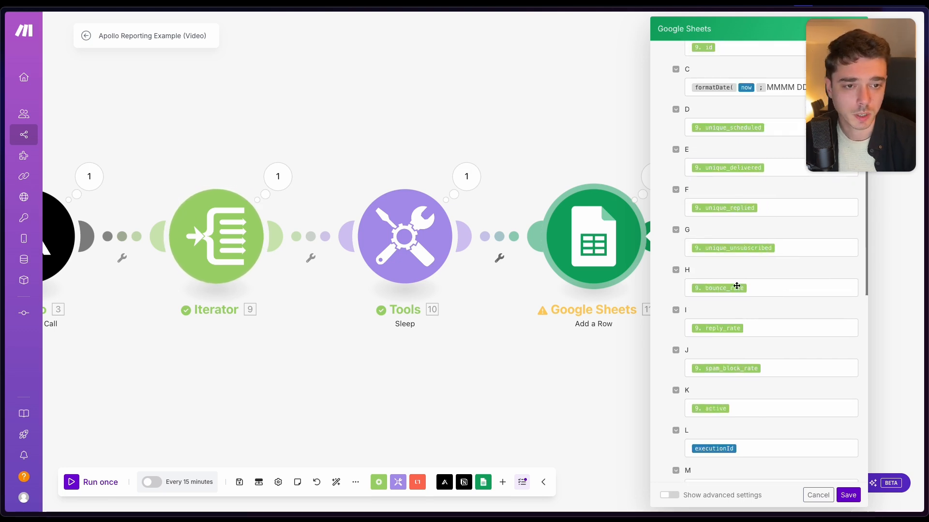
scroll(733, 296, "down", 1)
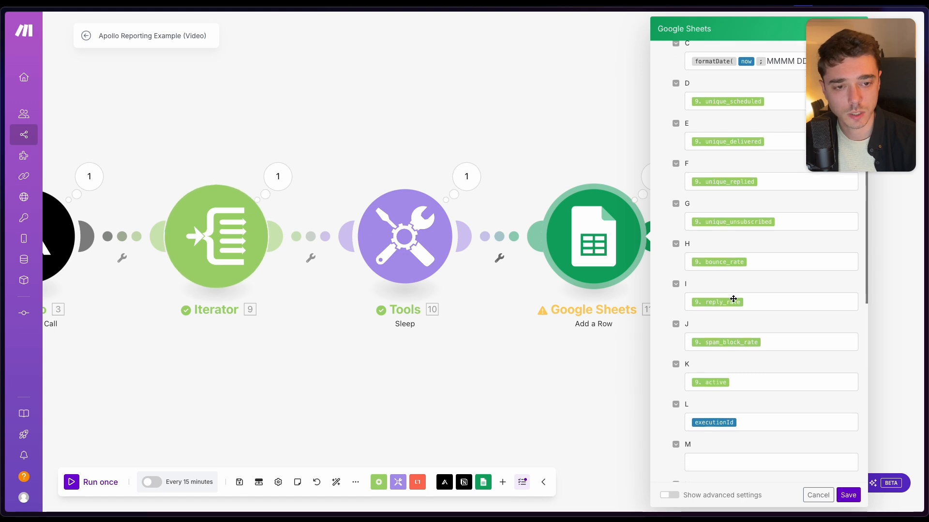
scroll(731, 302, "down", 2)
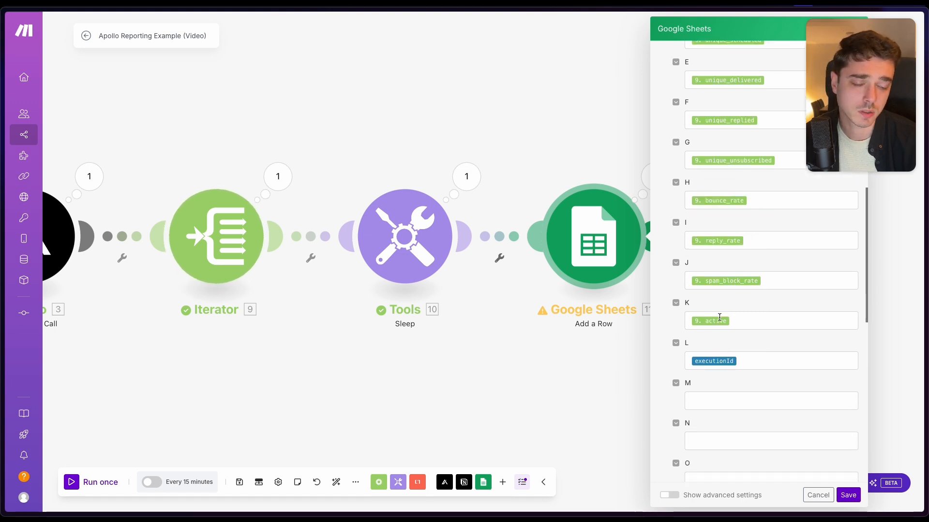
scroll(719, 317, "down", 1)
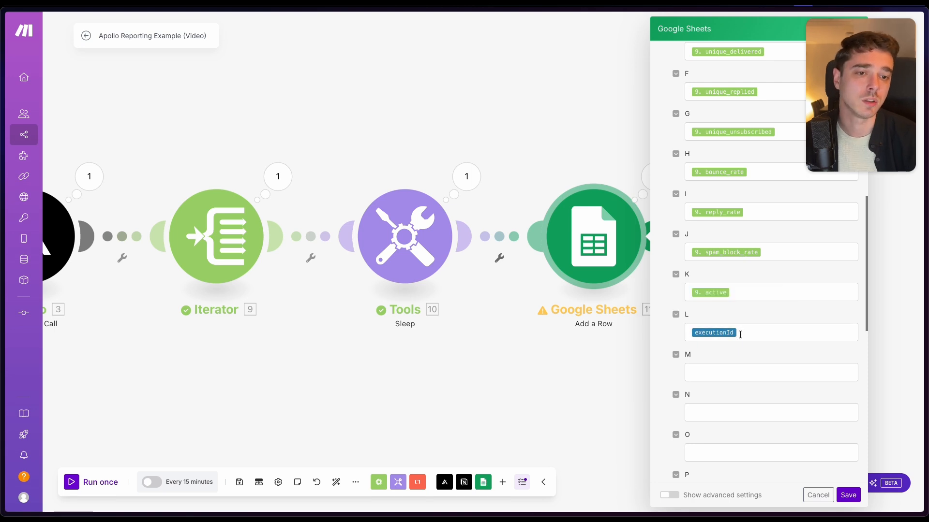
mouse_move(712, 331)
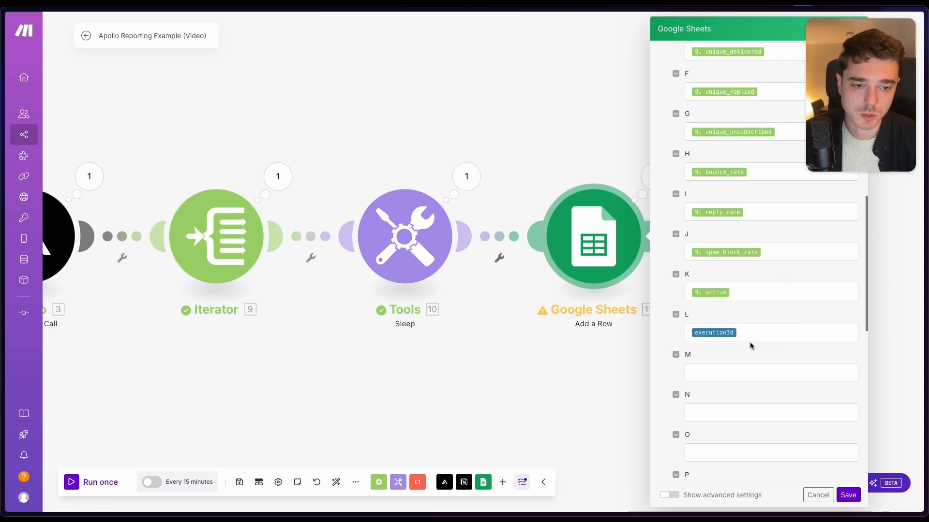
- Save the Google Sheets Add a Row module's settings and save the scenario
scroll(755, 343, "up", 10)
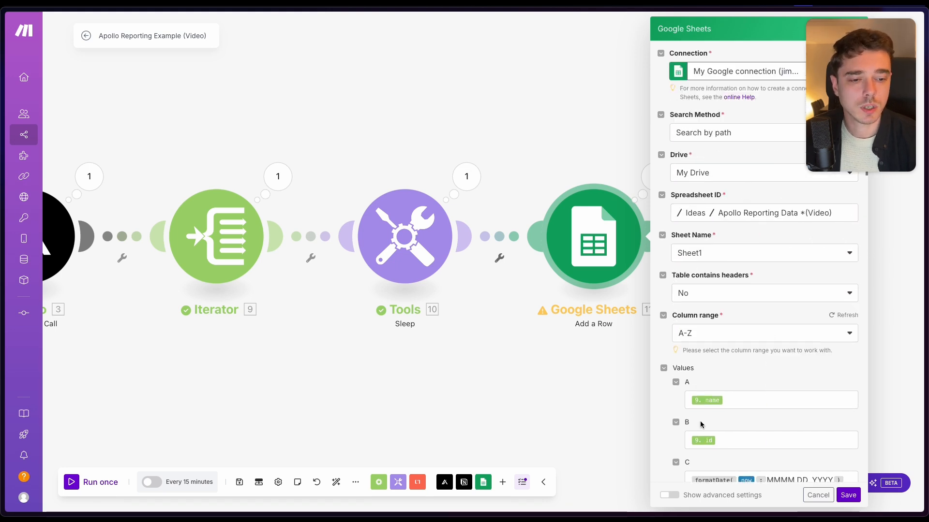
left_click(841, 497)
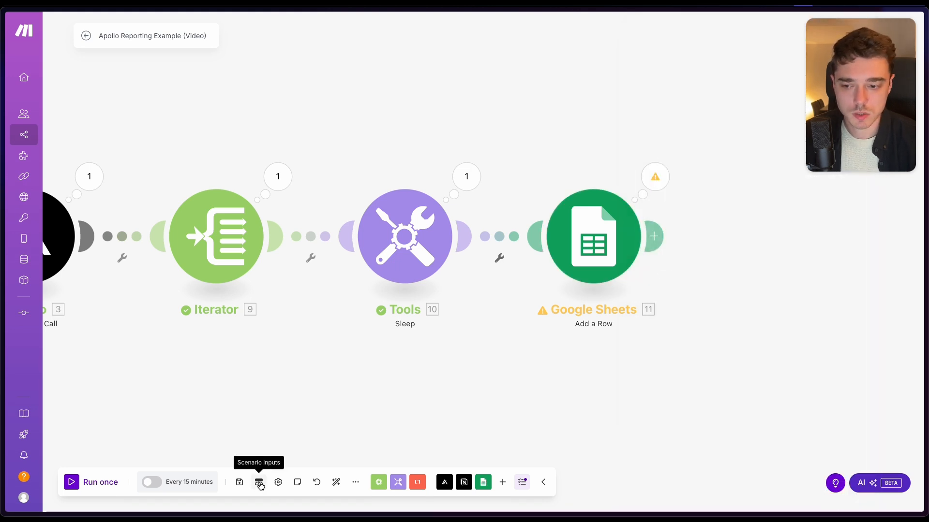
left_click(239, 482)
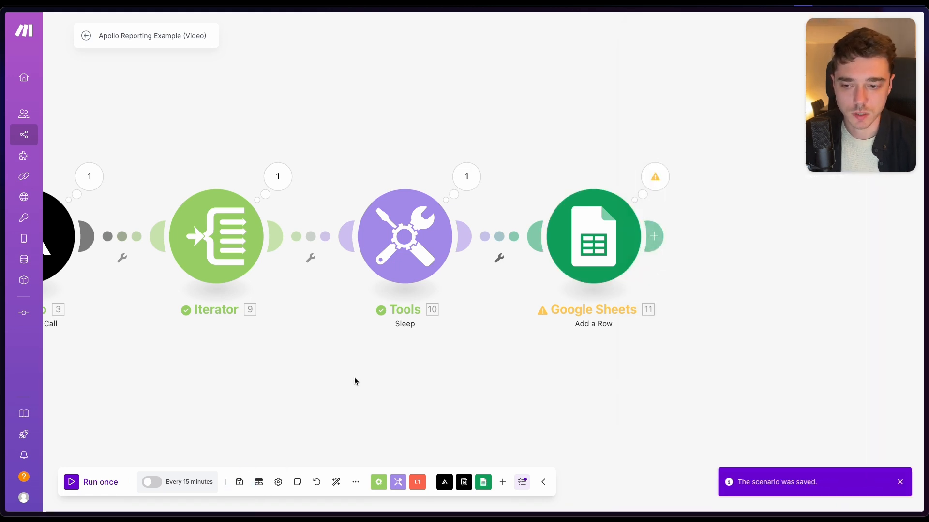
- Run the scenario once and check the campaign rows it adds to the Apollo Reporting Data *(Video) spreadsheet
left_click(89, 483)
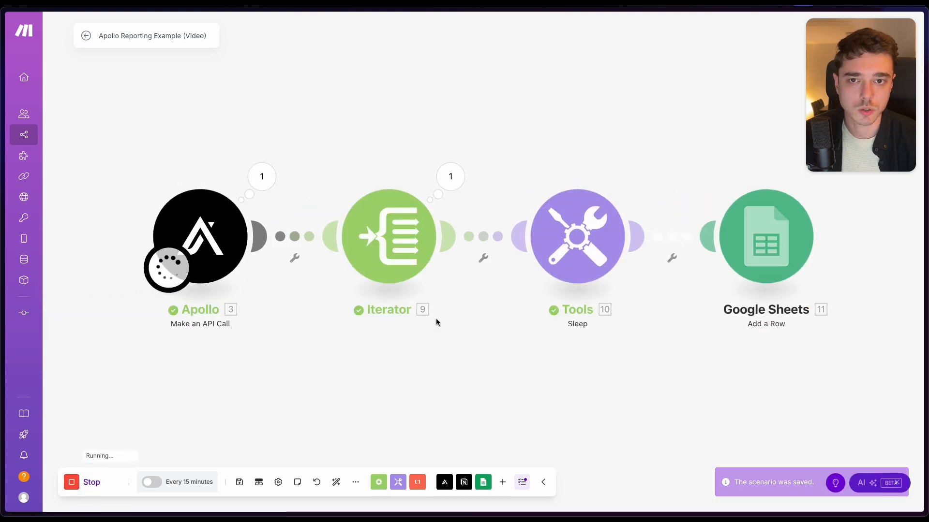
mouse_move(2, 237)
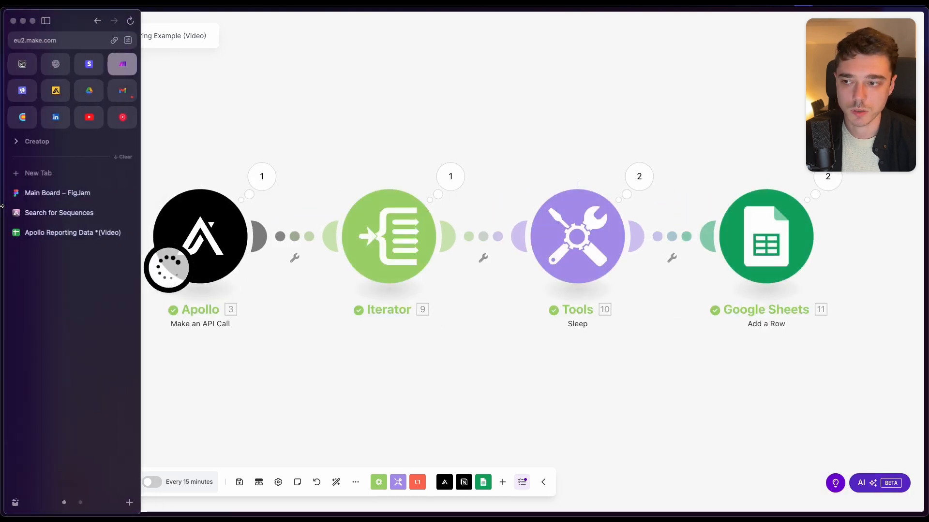
left_click(57, 235)
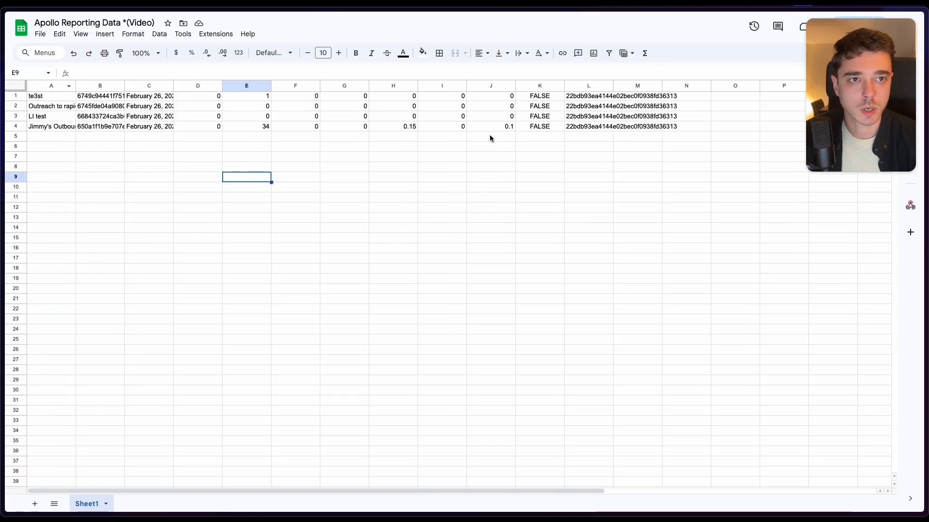
left_click(585, 128)
left_click_drag(49, 96, 67, 103)
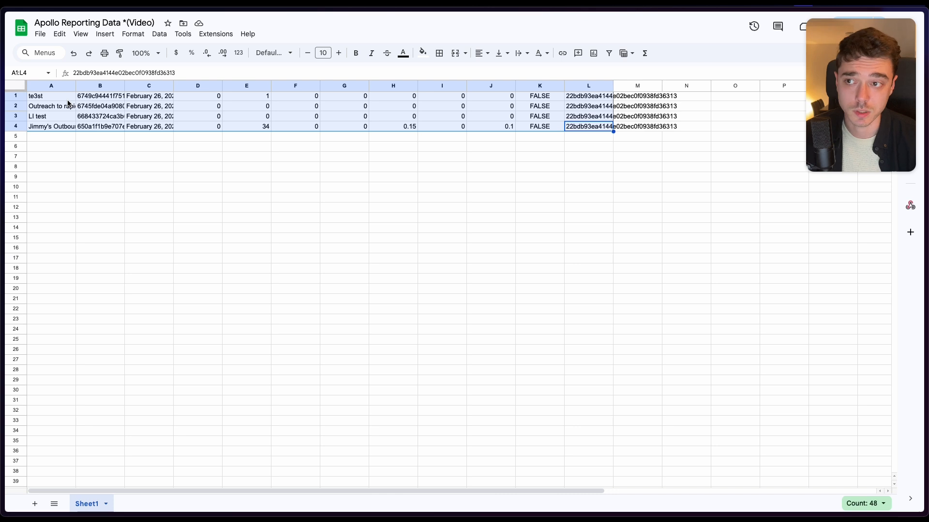
left_click(66, 101)
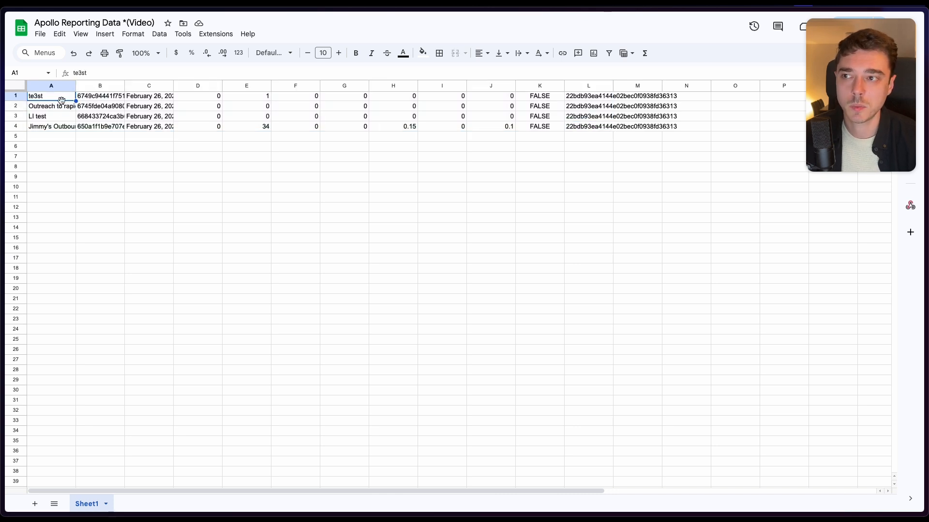
left_click_drag(260, 129, 410, 130)
left_click(294, 137)
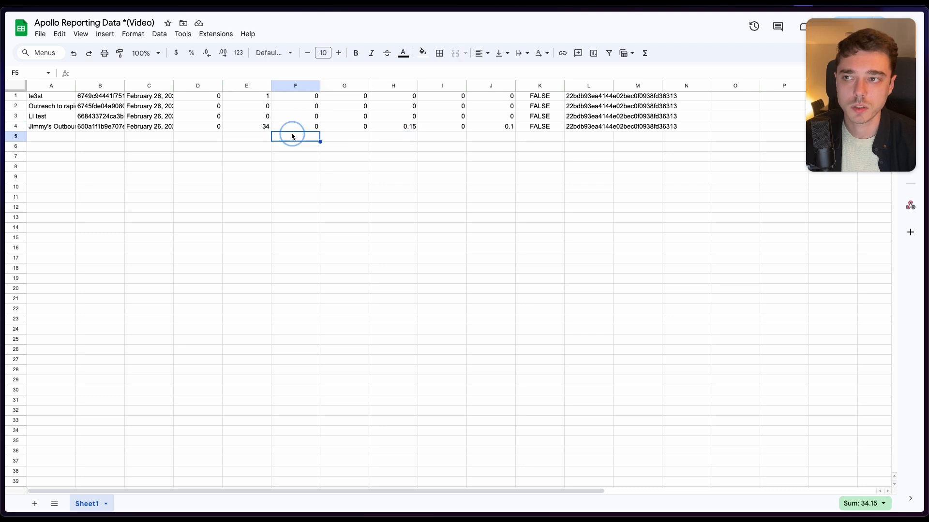
- Insert an empty row above row 1 of the sheet and select its cells from A to L
right_click(18, 99)
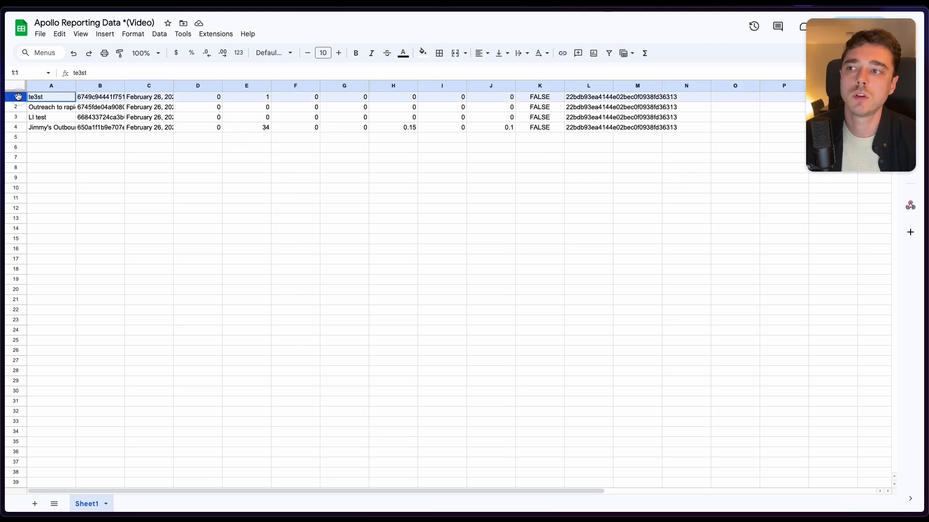
left_click(89, 179)
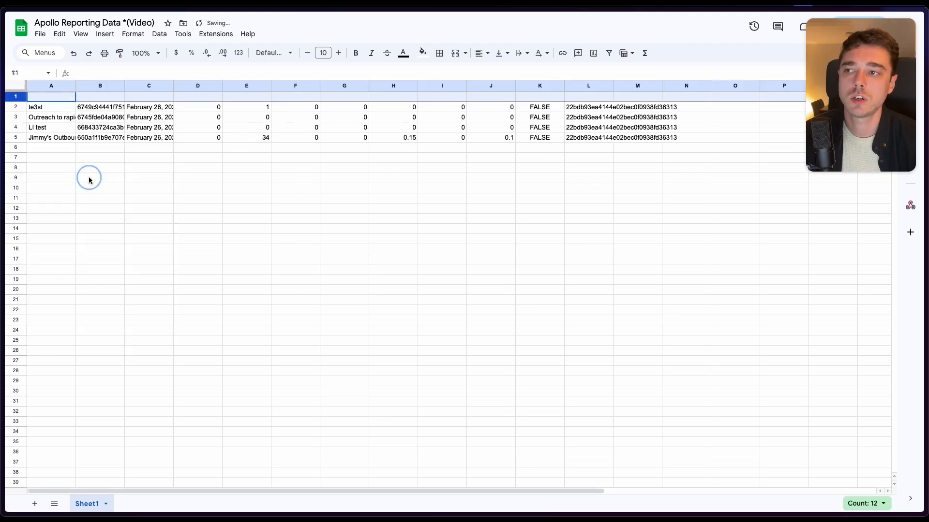
left_click(104, 117)
left_click_drag(50, 97, 606, 98)
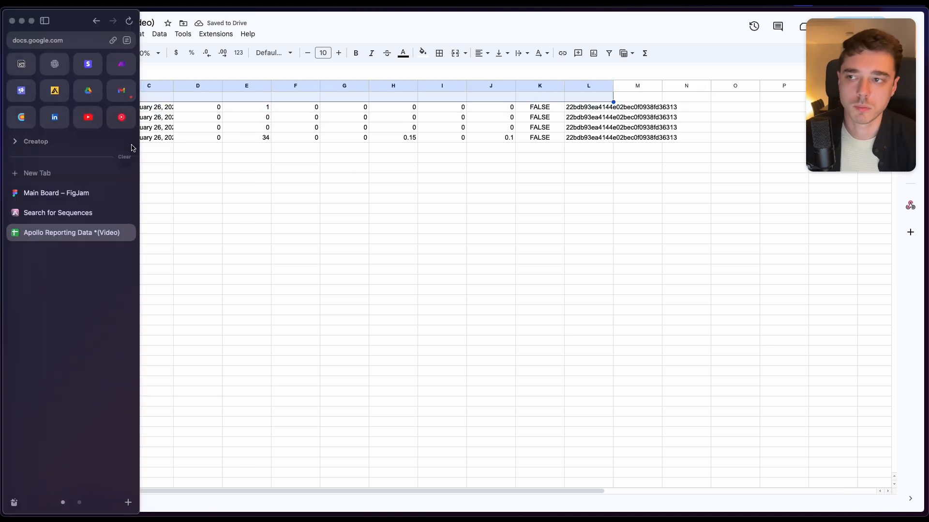
- Switch back to the Make scenario and review the Google Sheets module's column value mappings
mouse_move(89, 178)
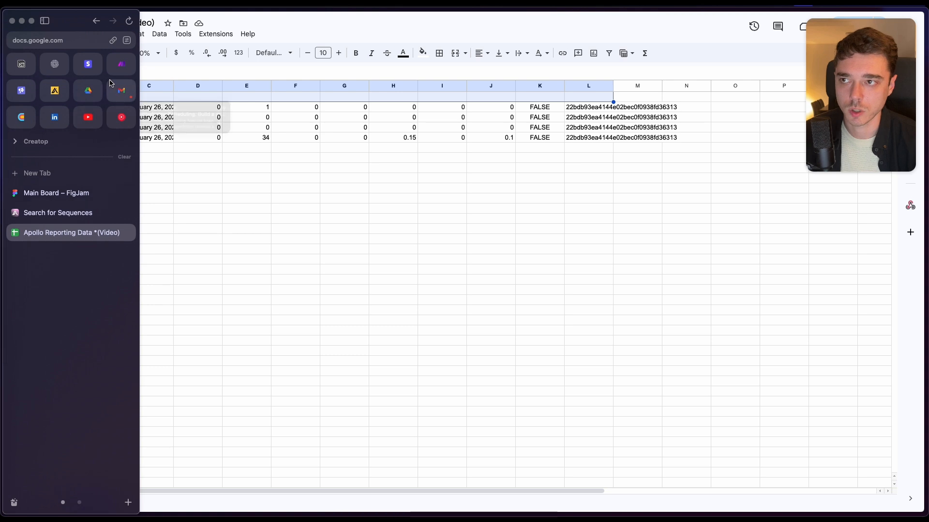
left_click(122, 63)
left_click(747, 247)
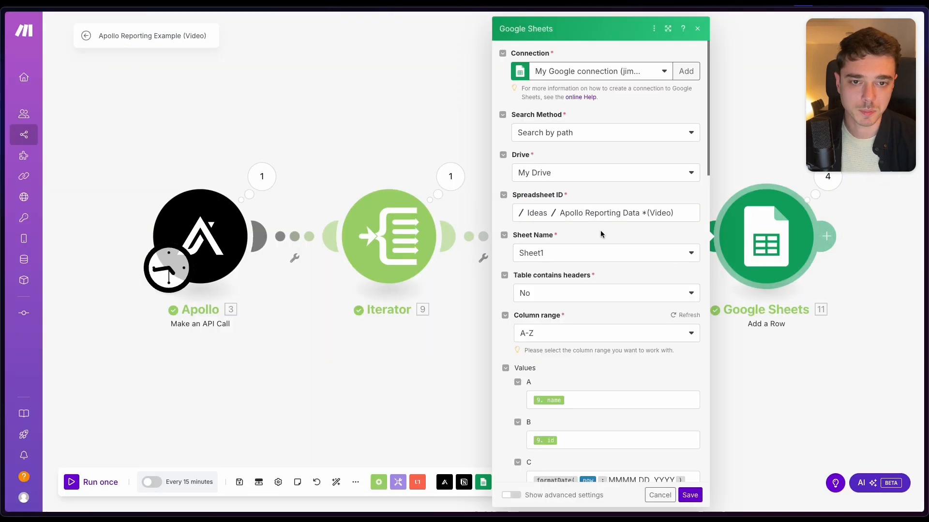
scroll(597, 297, "down", 10)
scroll(574, 357, "up", 5)
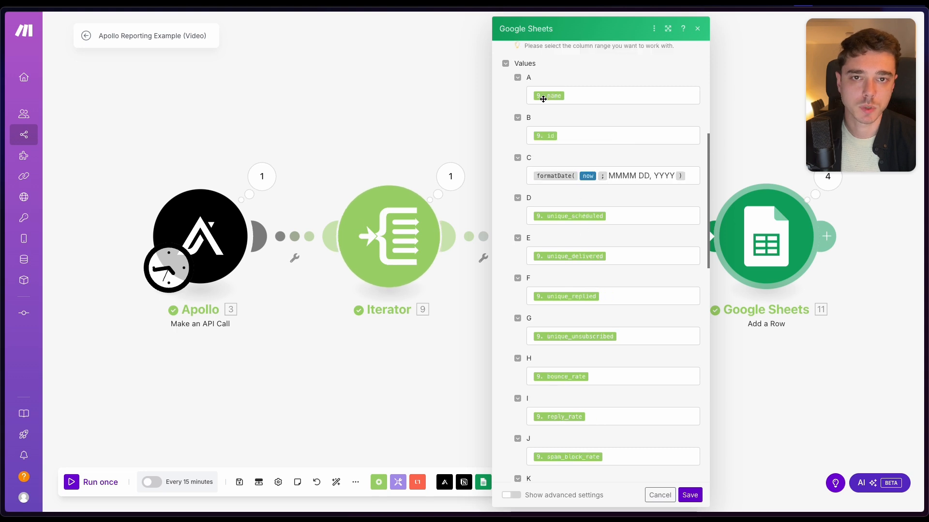
- Return to the Apollo Reporting Data *(Video) spreadsheet and enter the headers name, id, time and scheduled in cells A1 to D1
mouse_move(2, 184)
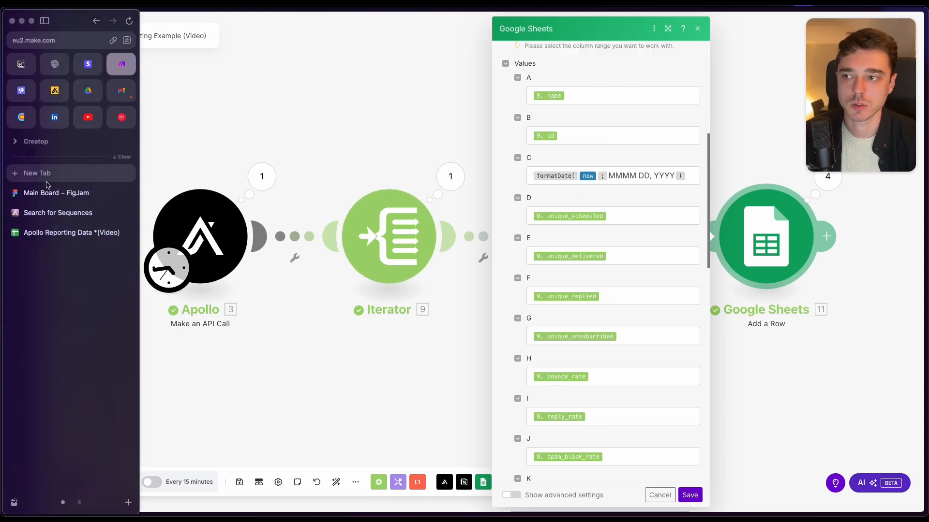
left_click(88, 233)
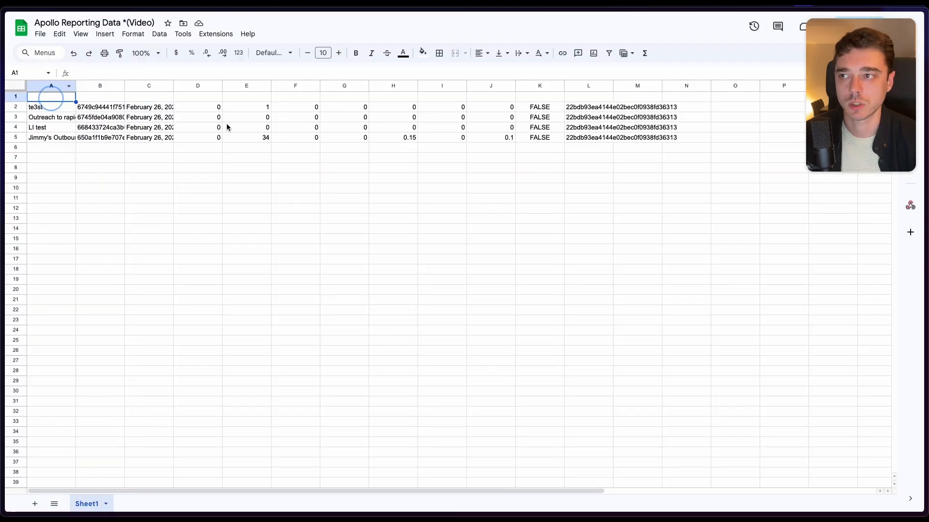
type("name")
key("Tab")
type("id")
key("Tab")
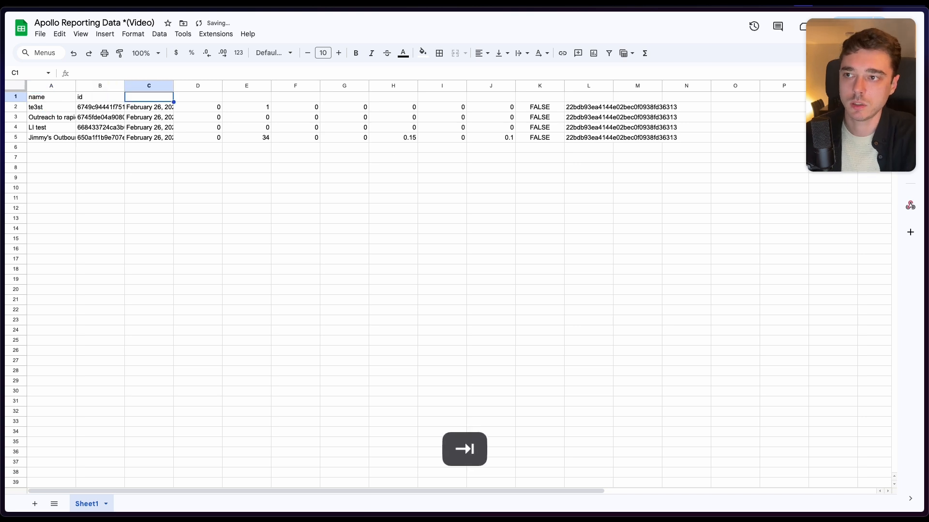
key("Tab")
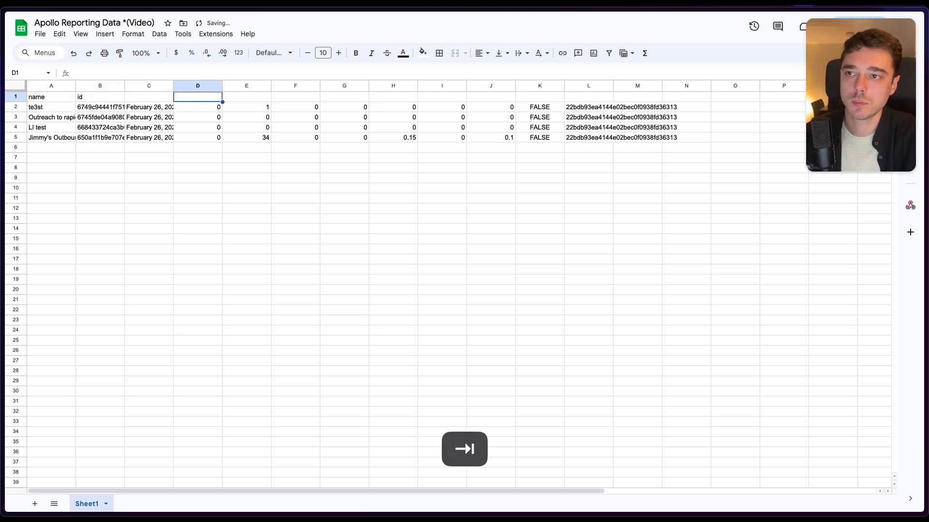
key("Left")
type("time")
key("Tab")
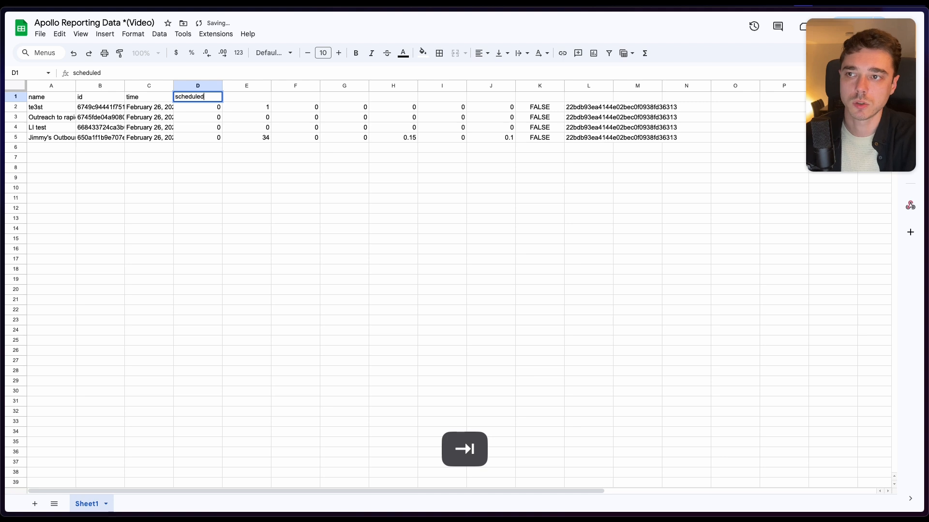
key("Tab")
- Freeze the header row of the sheet up to row 1
right_click(16, 97)
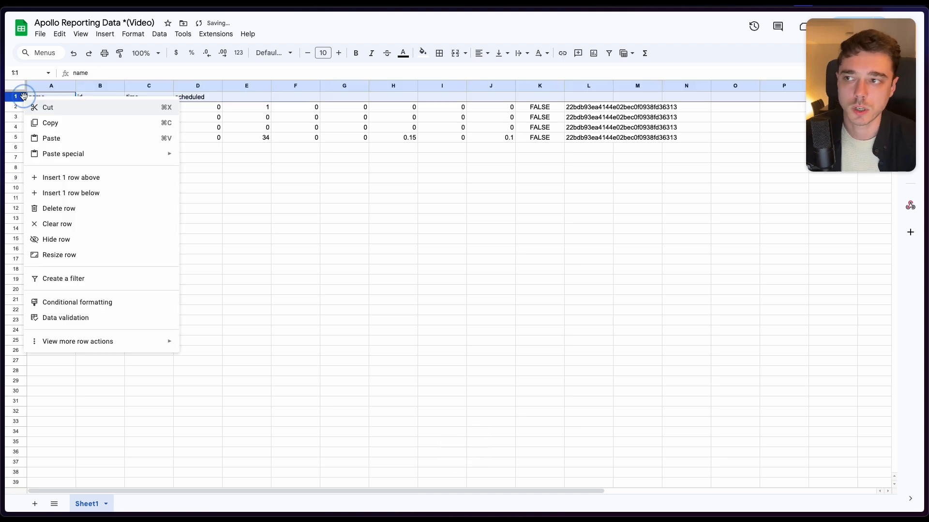
mouse_move(182, 347)
left_click(236, 347)
left_click(308, 280)
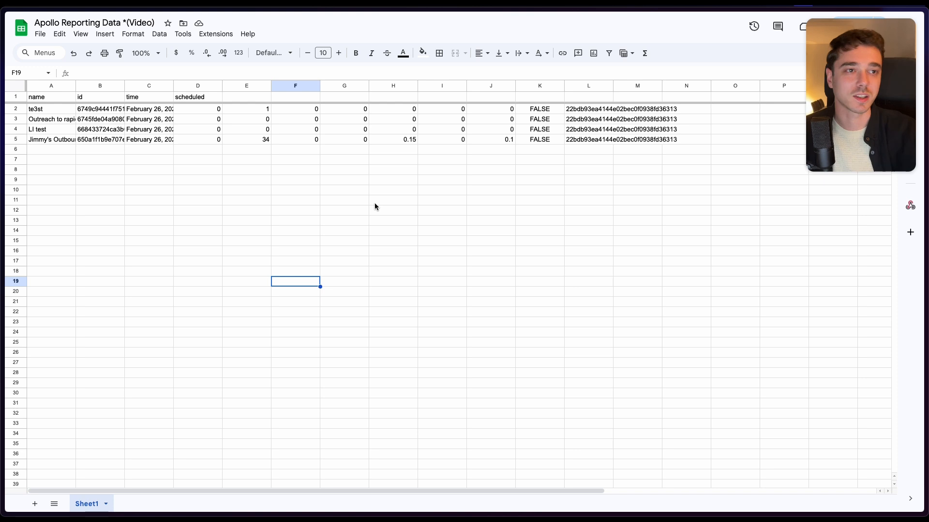
- Return to the Make scenario, close the Google Sheets module's settings and save the scenario
mouse_move(6, 145)
left_click(122, 65)
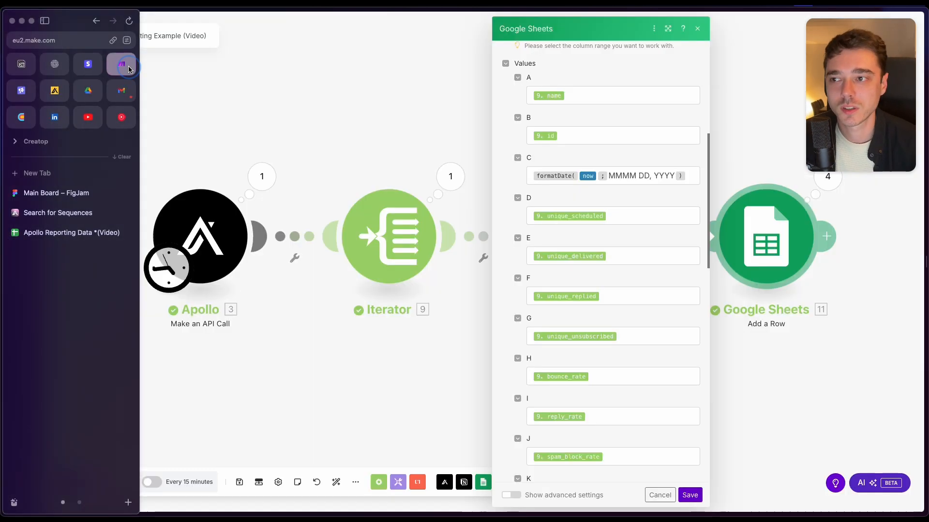
left_click(427, 379)
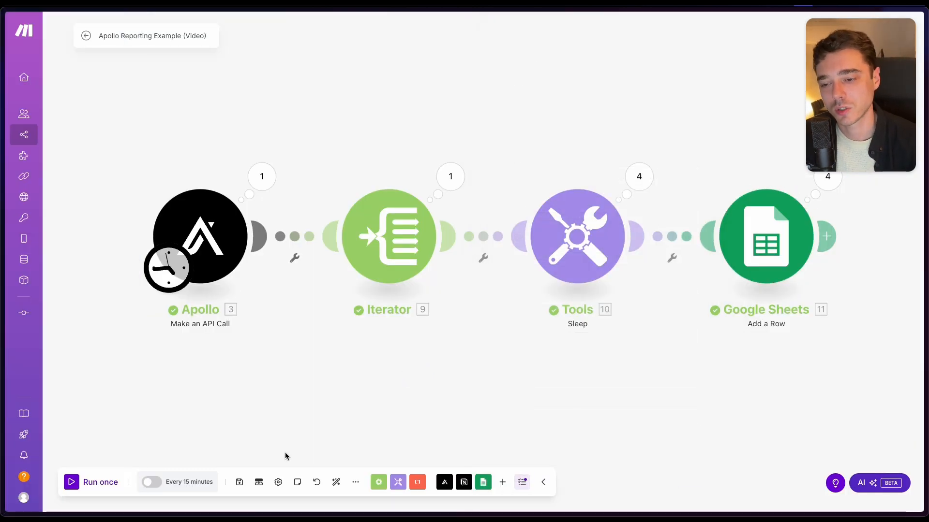
left_click(240, 483)
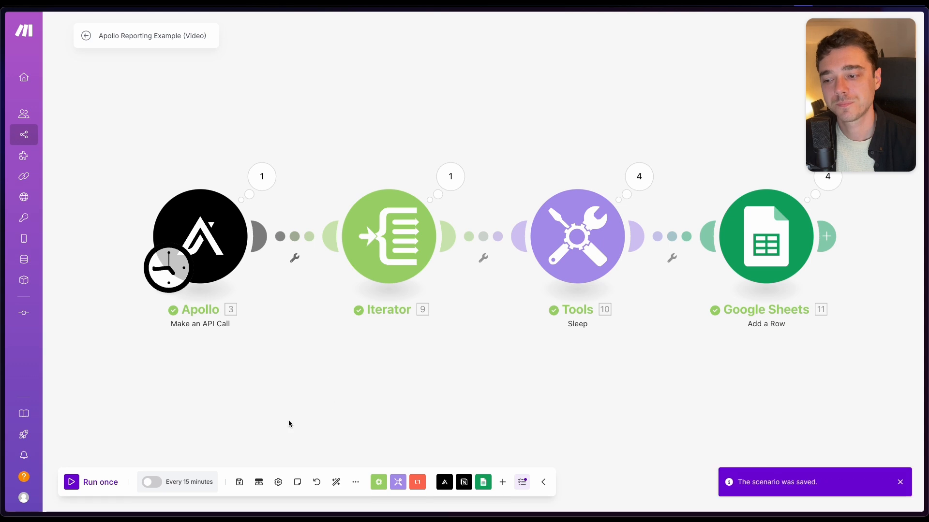
- Schedule the scenario to run on days of the week, every Monday at 16:00, and save the schedule setting
left_click(166, 483)
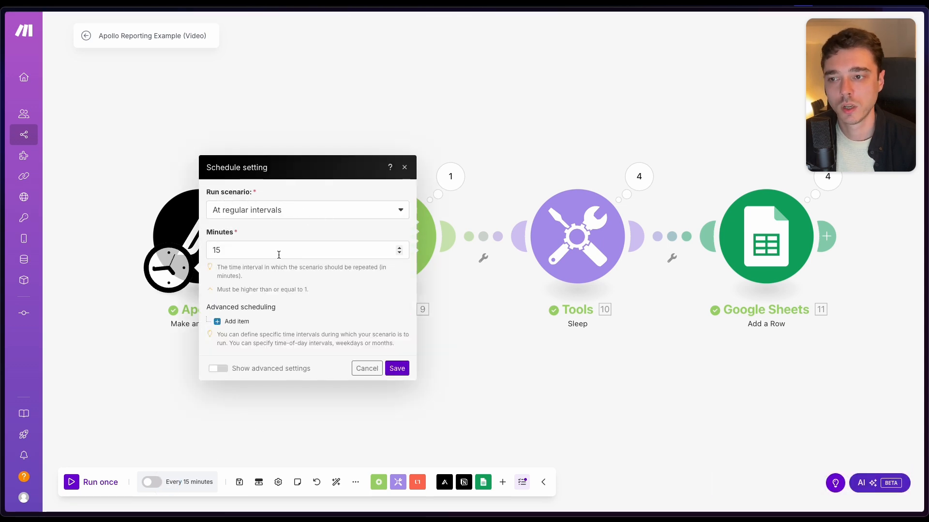
left_click(389, 211)
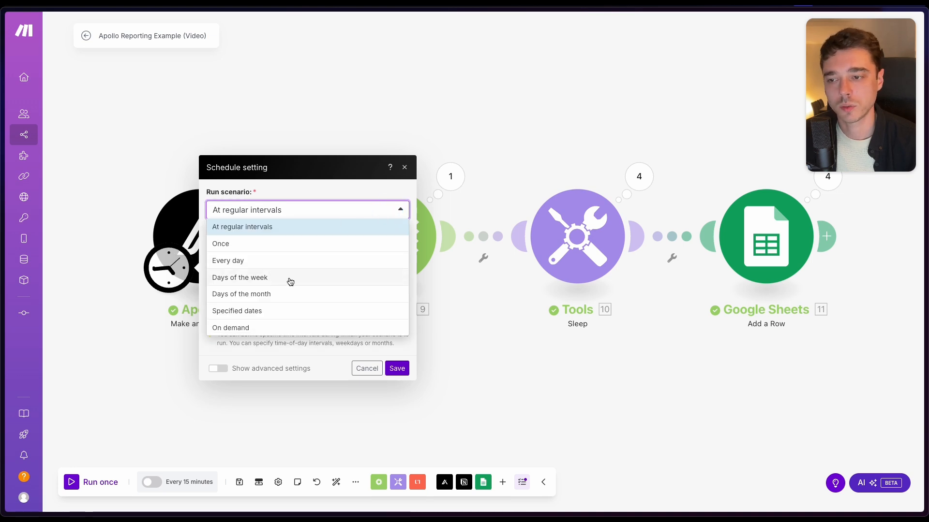
left_click(290, 244)
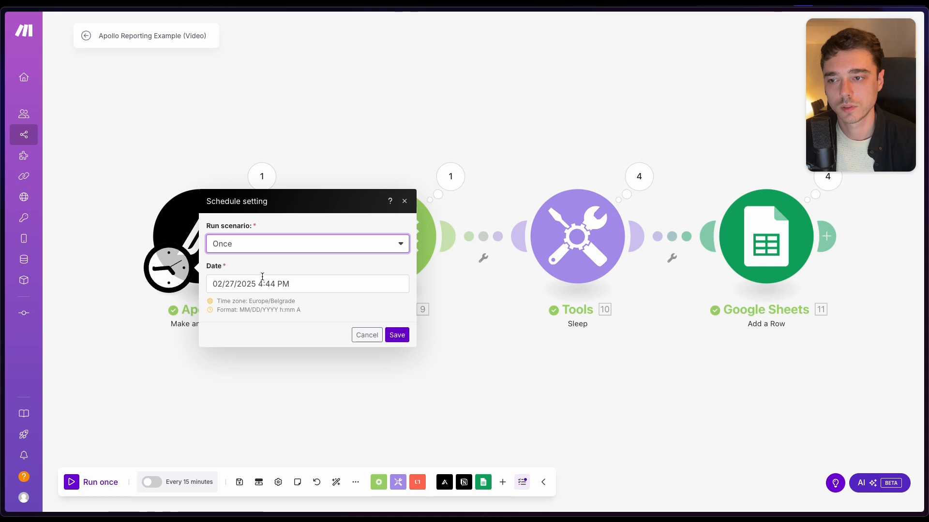
left_click(281, 245)
left_click(260, 311)
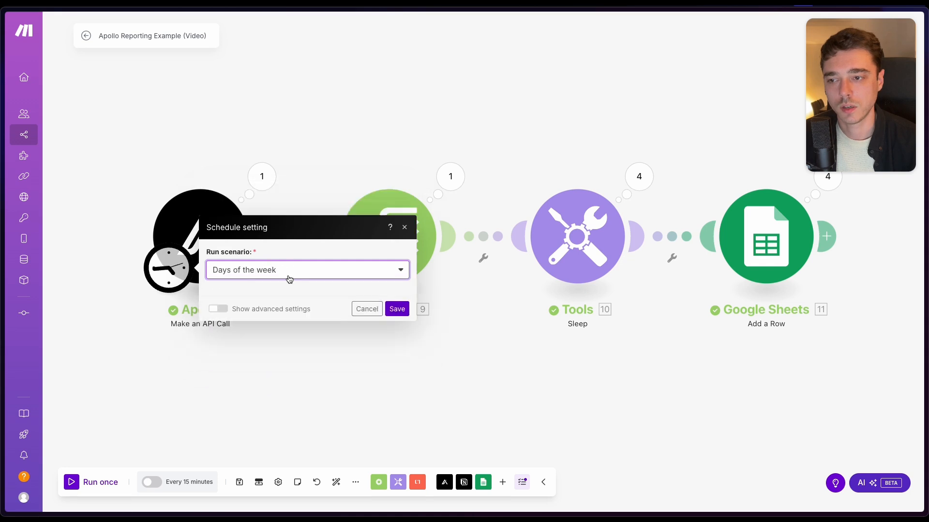
left_click(217, 232)
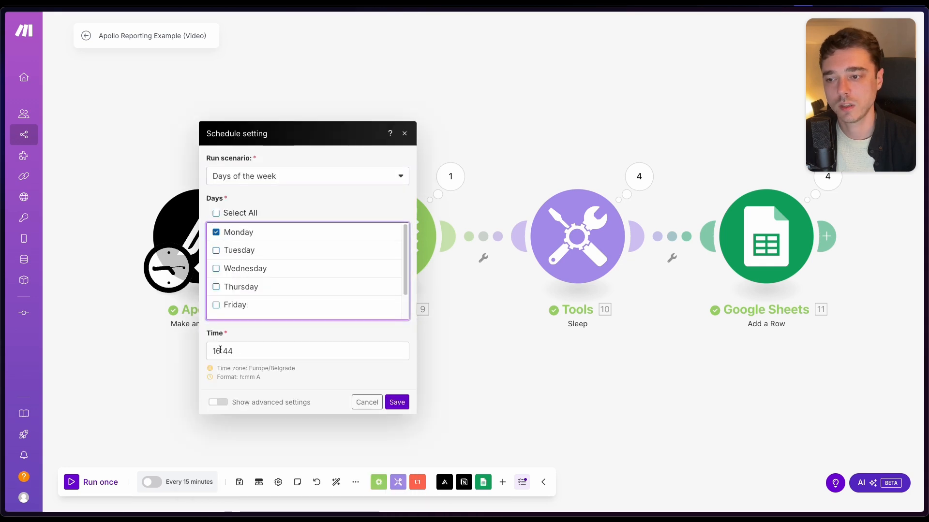
left_click(307, 352)
type("00")
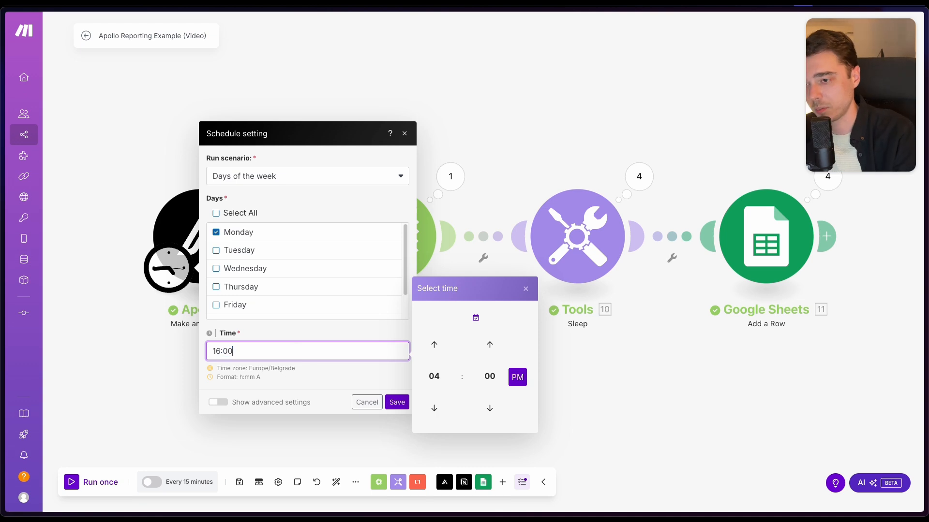
left_click(397, 402)
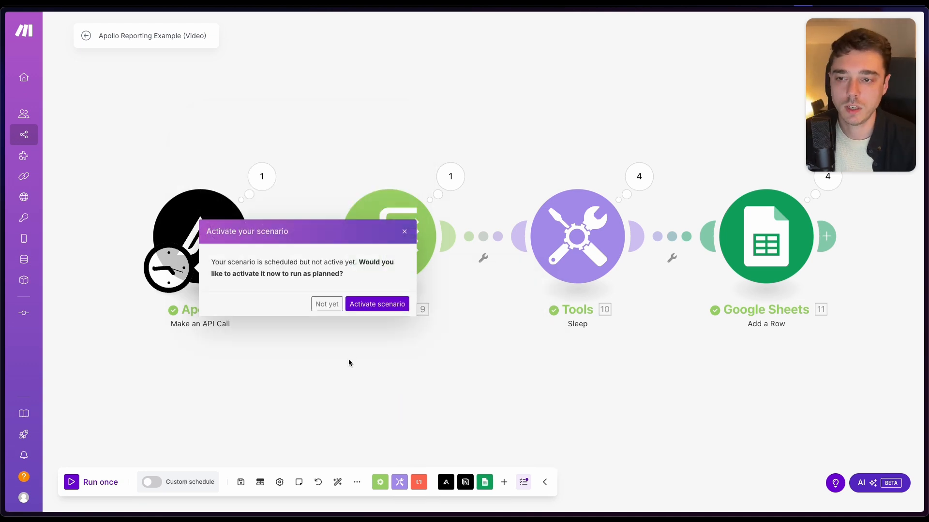
- Activate the scheduled scenario and save it
left_click(376, 305)
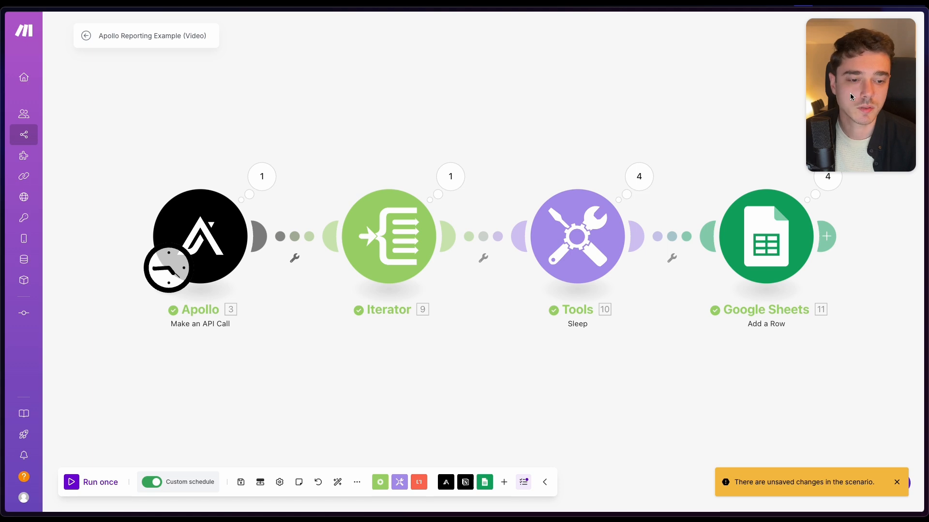
left_click(241, 482)
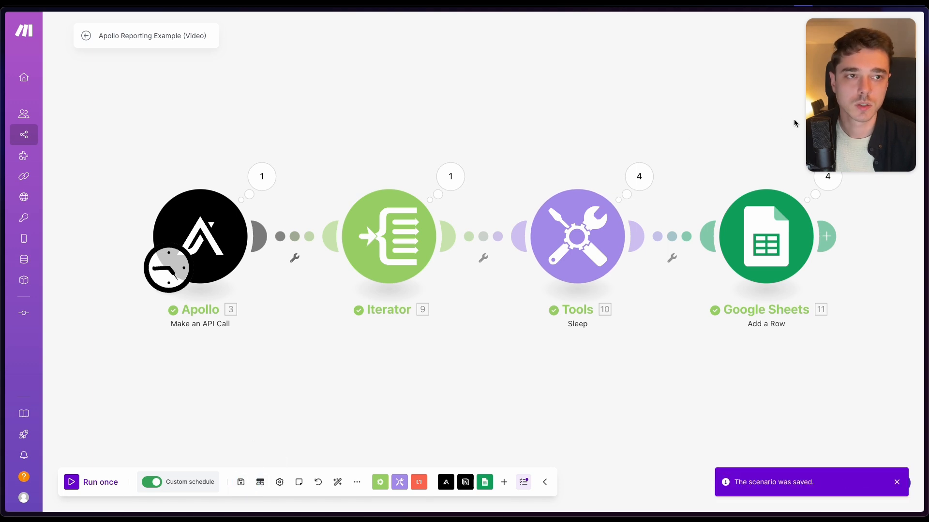